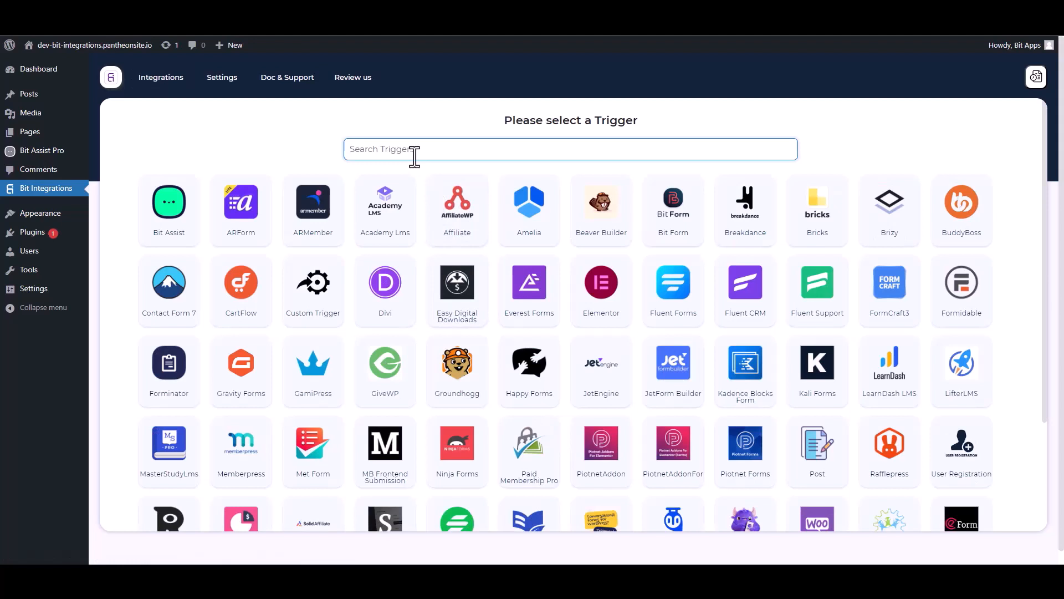
Step: Choose Bit Assist as the trigger, copy its webhook URL and start fetching test data
{"action": "left_click", "coordinate": [173, 221]}
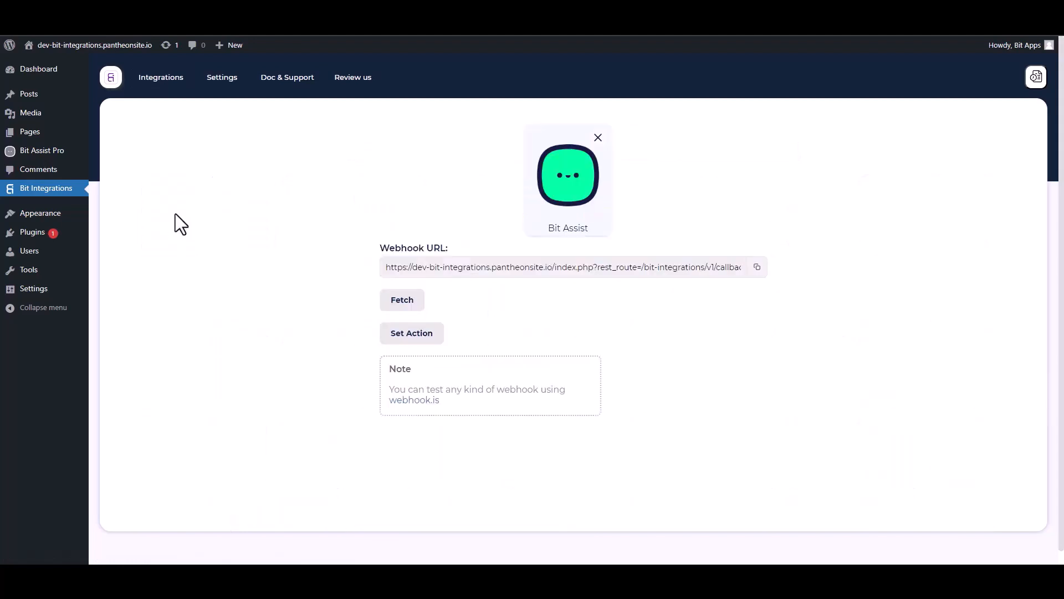
{"action": "left_click", "coordinate": [758, 268]}
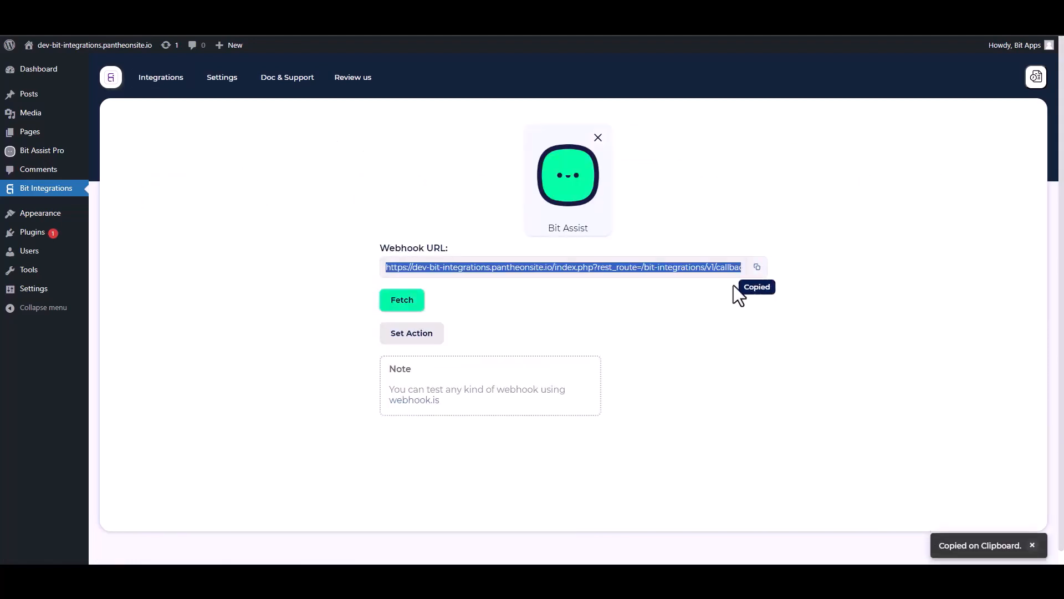
{"action": "left_click", "coordinate": [407, 308]}
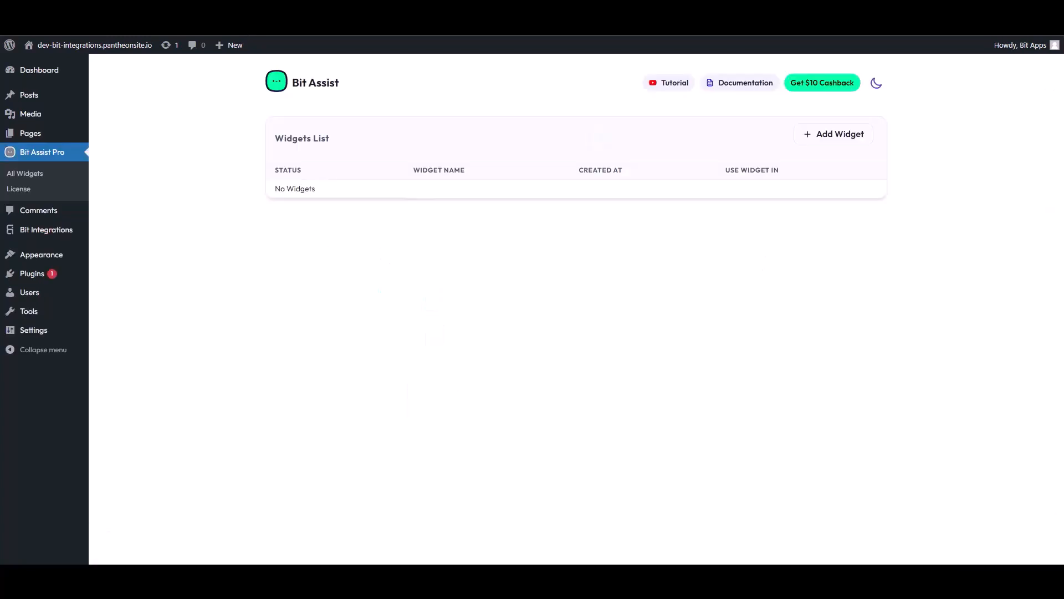
Step: Create a new Bit Assist widget named 'Bit Integrations'
{"action": "left_click", "coordinate": [838, 135]}
{"action": "triple_click", "coordinate": [445, 319]}
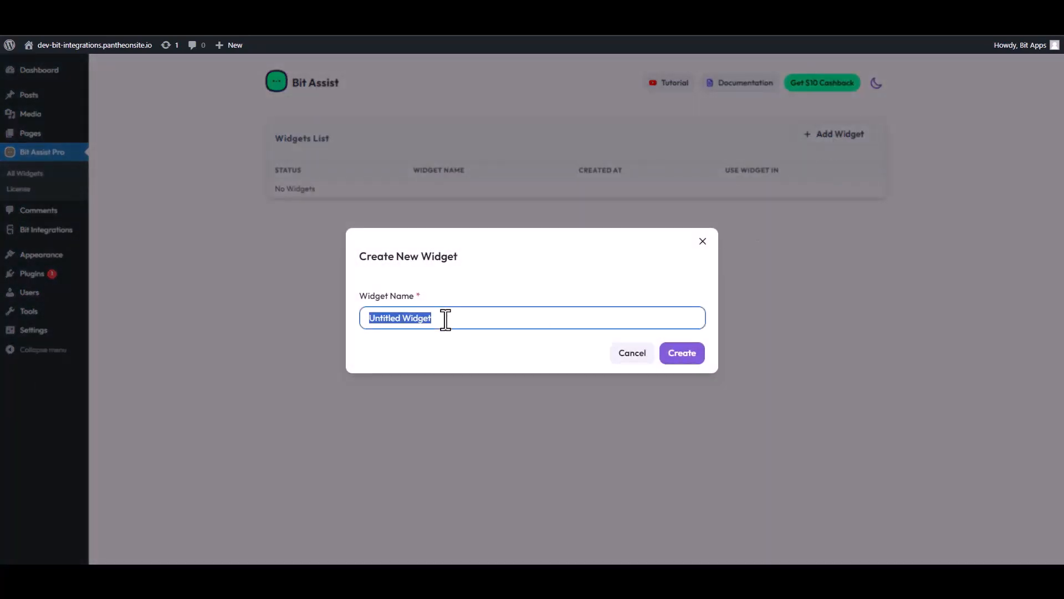
{"action": "type", "text": "Bi"}
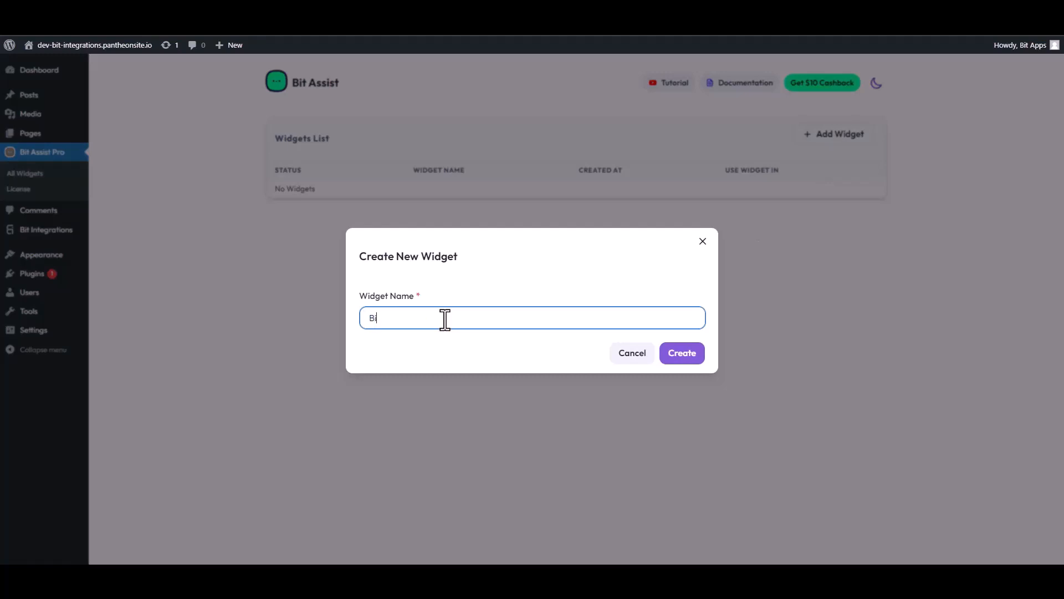
{"action": "type", "text": "t Integrations"}
{"action": "left_click", "coordinate": [687, 355]}
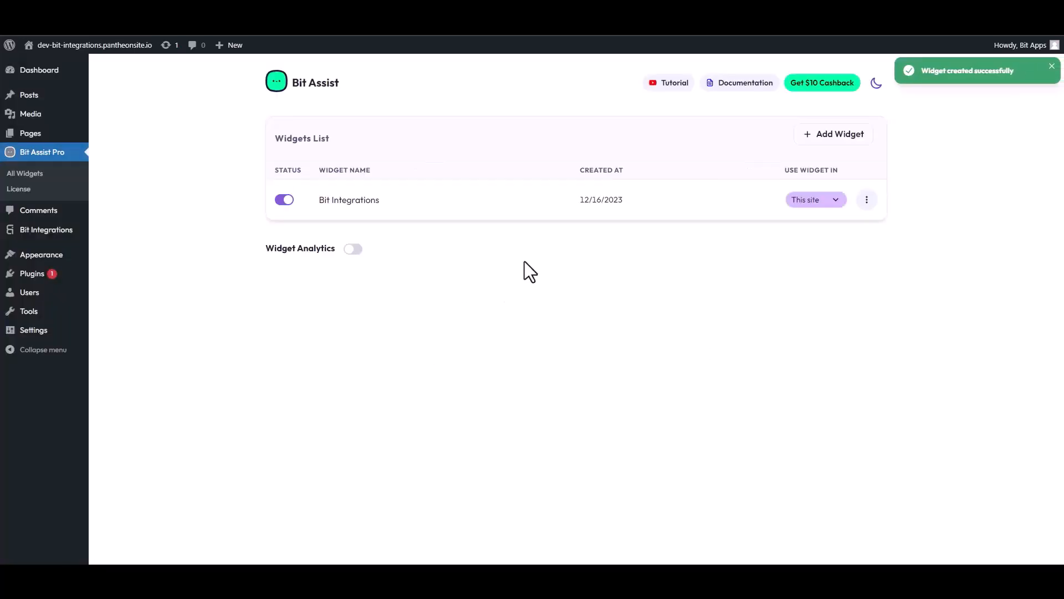
Step: Edit the Bit Integrations widget and start adding a channel to it
{"action": "left_click", "coordinate": [867, 200]}
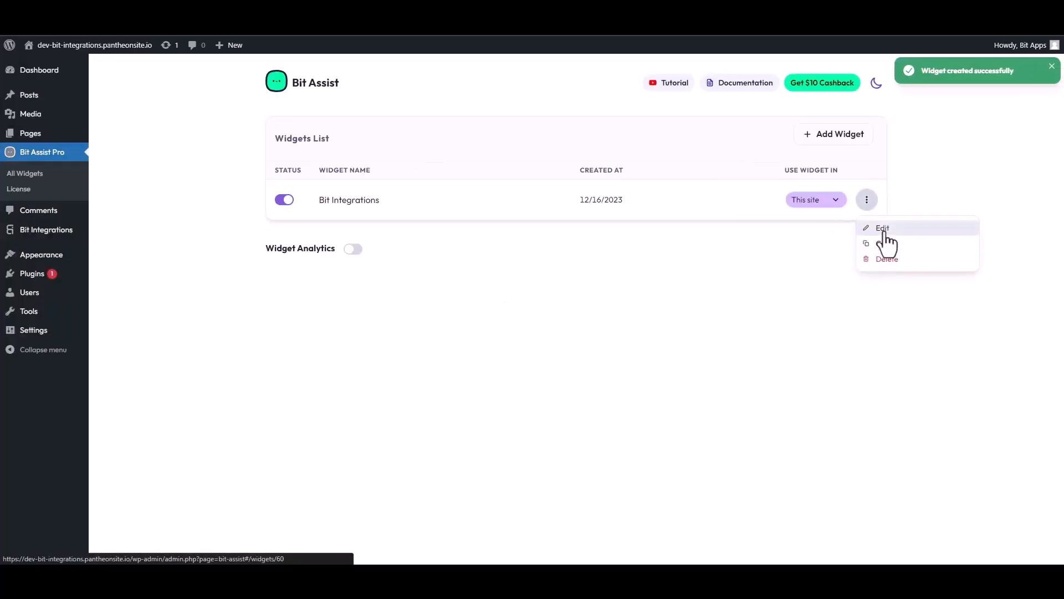
{"action": "left_click", "coordinate": [880, 230]}
{"action": "left_click", "coordinate": [331, 178]}
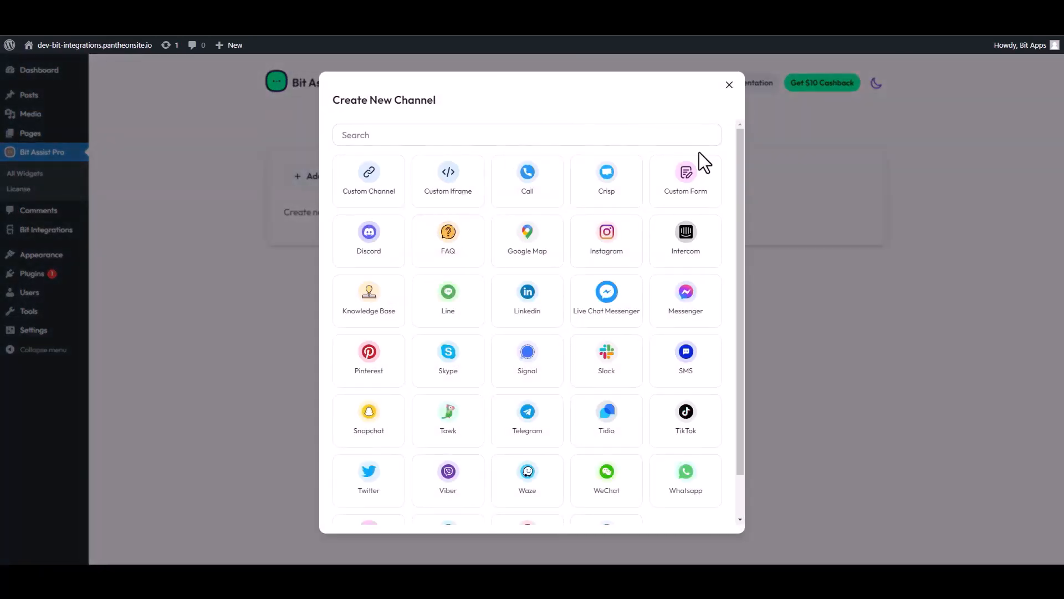
Step: Choose the Custom Form channel and retitle it 'Contact Form'
{"action": "left_click", "coordinate": [690, 177]}
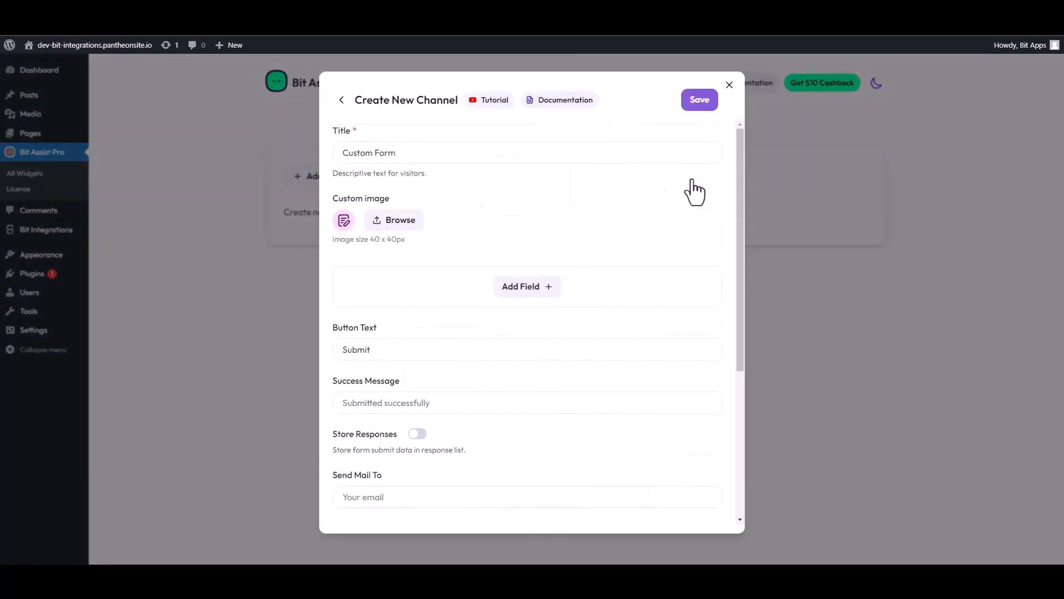
{"action": "triple_click", "coordinate": [398, 158]}
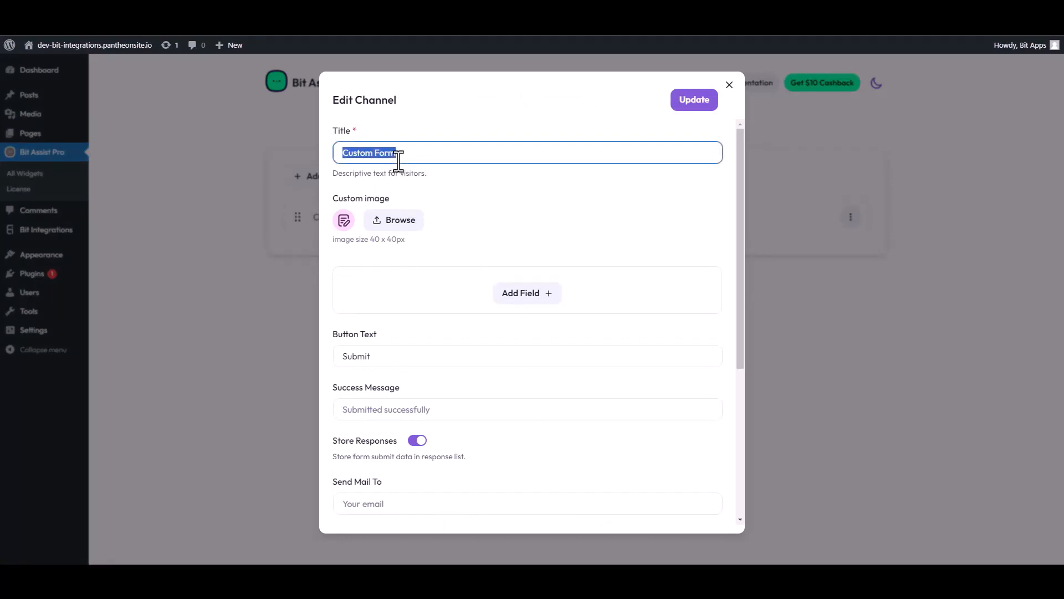
{"action": "type", "text": "Co"}
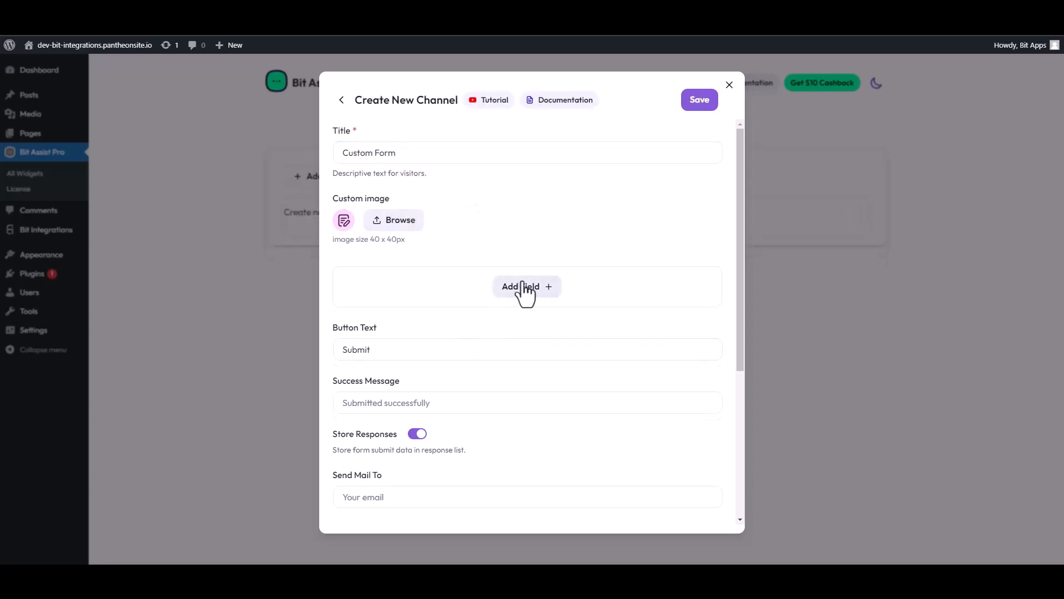
Step: Add Text, Text, Email and Number fields to the form
{"action": "left_click", "coordinate": [525, 288]}
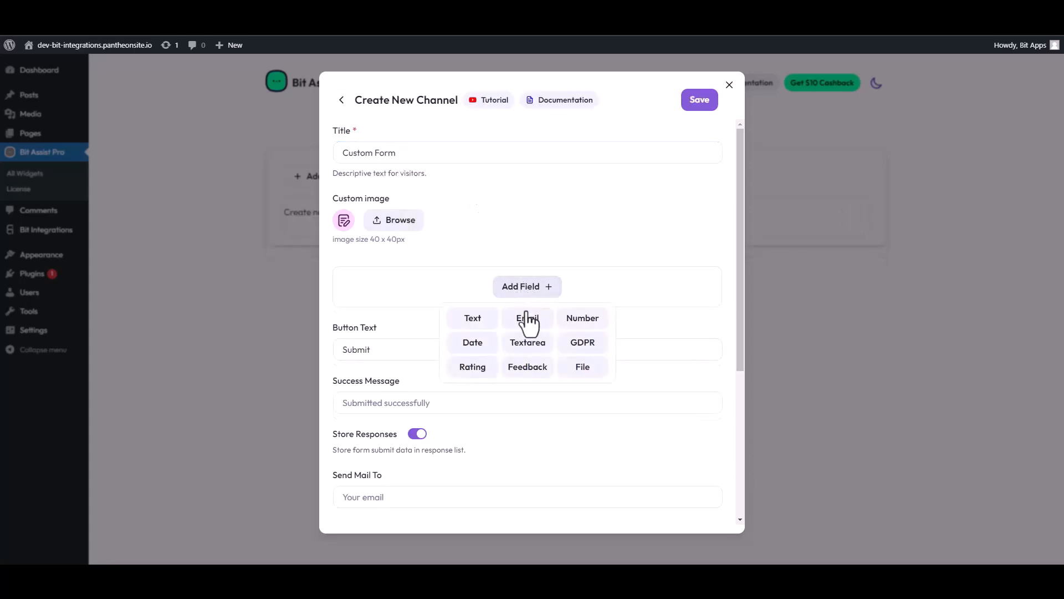
{"action": "left_click", "coordinate": [472, 316]}
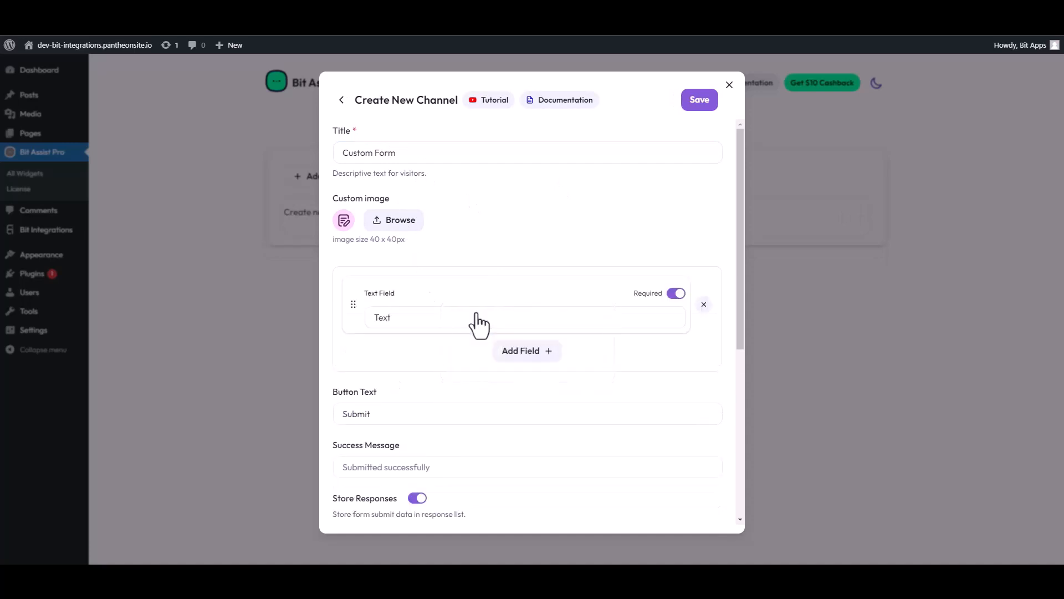
{"action": "left_click", "coordinate": [499, 357]}
{"action": "left_click", "coordinate": [472, 382]}
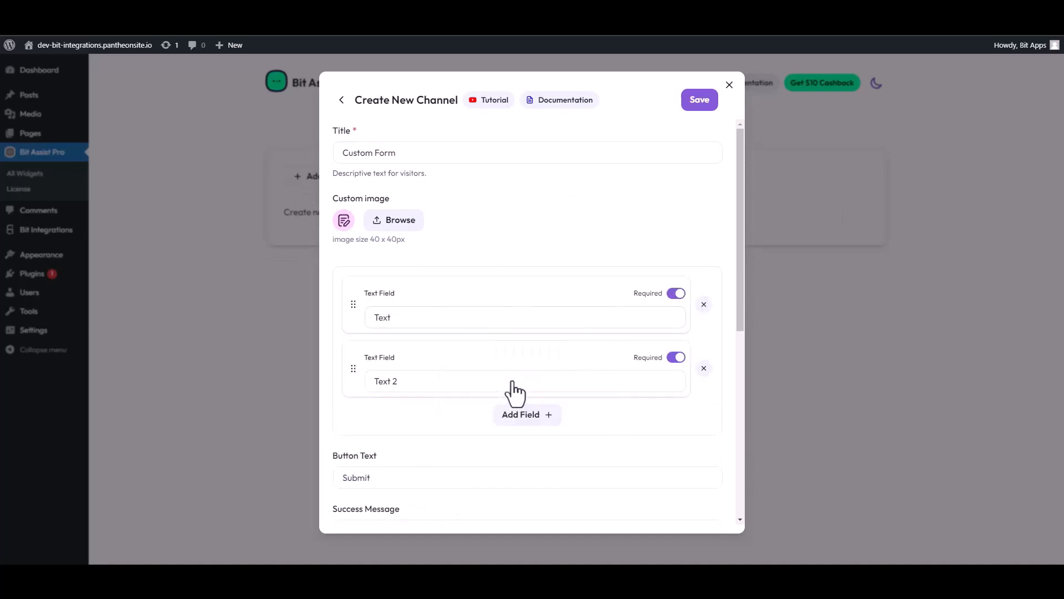
{"action": "left_click", "coordinate": [527, 420]}
{"action": "left_click", "coordinate": [527, 452]}
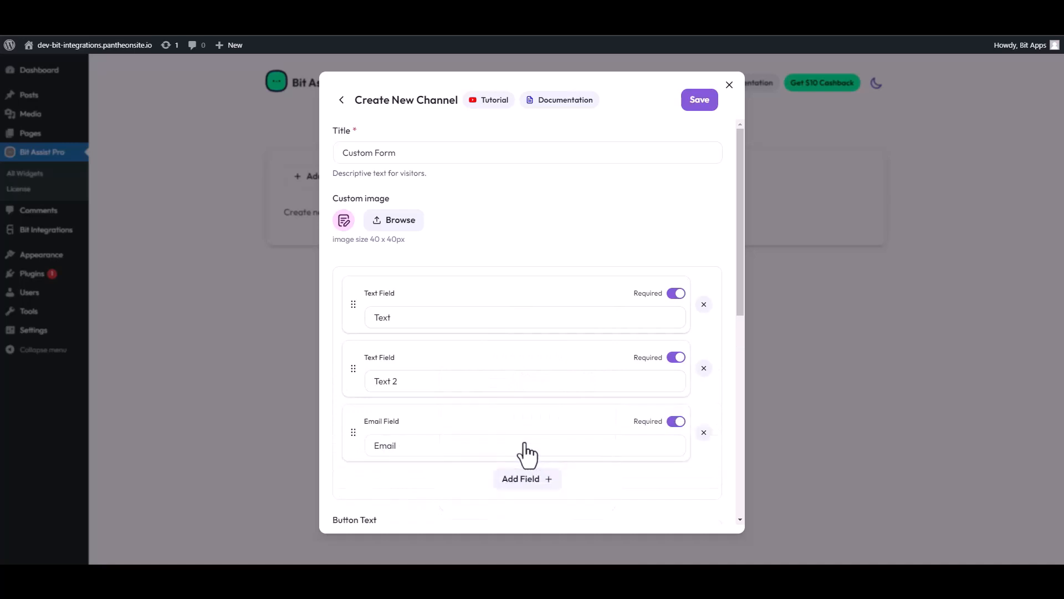
{"action": "left_click", "coordinate": [527, 480]}
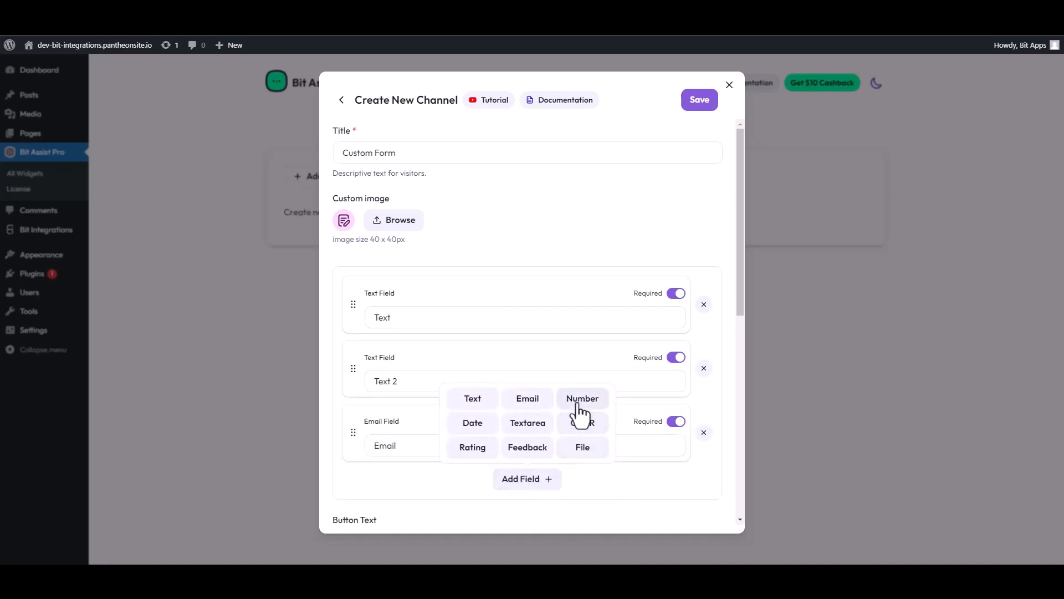
{"action": "left_click", "coordinate": [561, 407]}
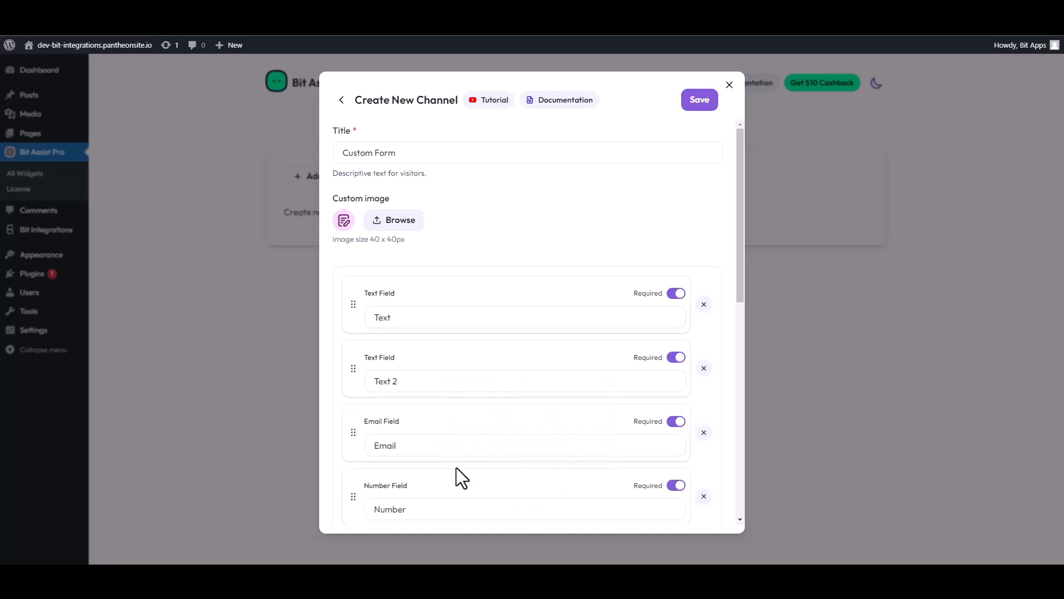
Step: Label the two text fields 'First Name' and 'Last Name'
{"action": "double_click", "coordinate": [457, 317]}
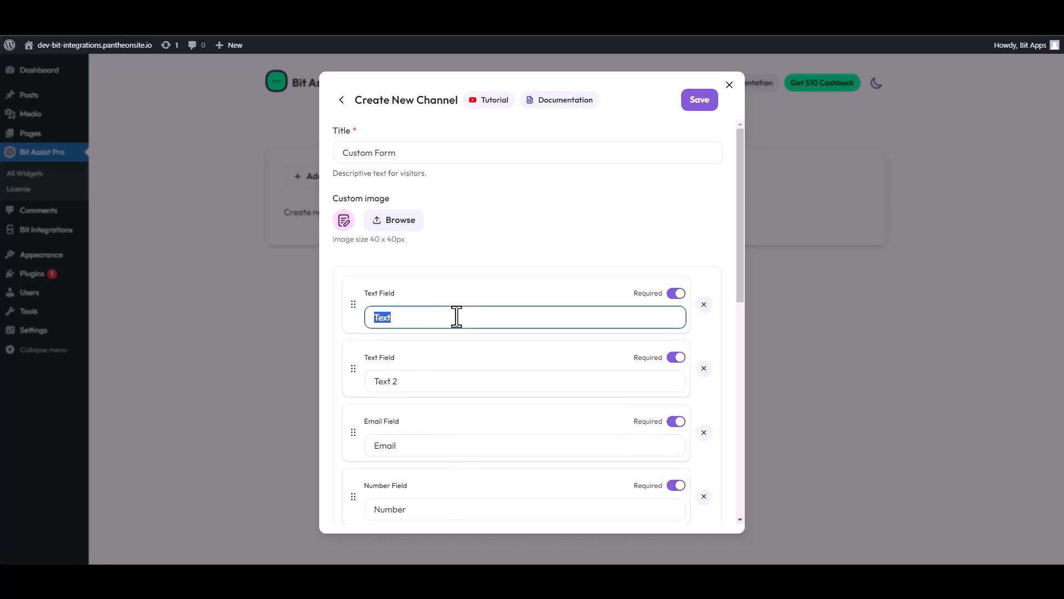
{"action": "type", "text": "First Name"}
{"action": "left_click_drag", "start_coordinate": [401, 381], "coordinate": [363, 382]}
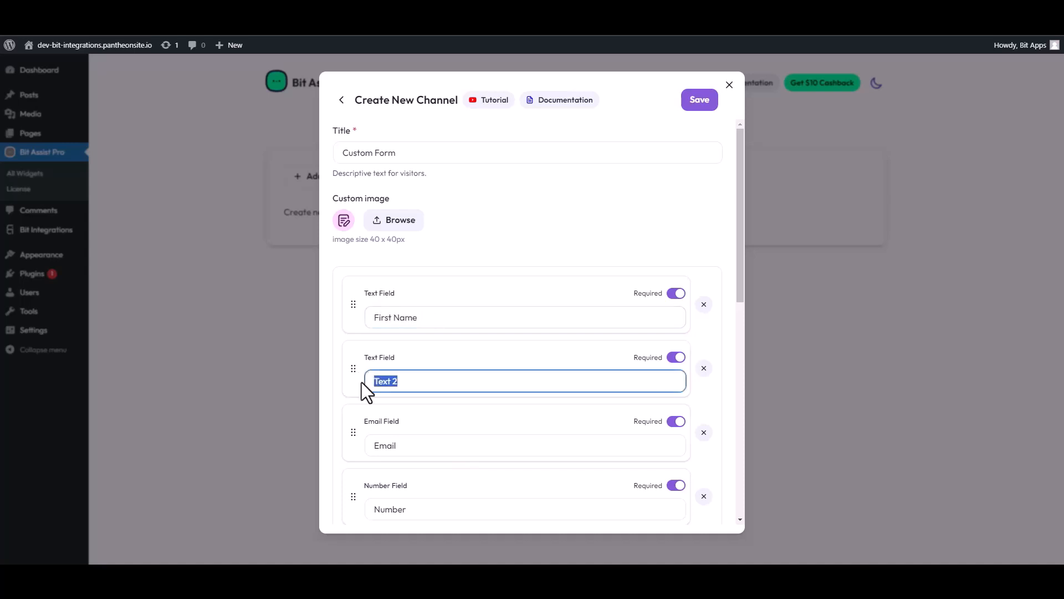
{"action": "type", "text": "Last Name"}
Step: Paste the Bit Integrations callback into the form's Webhook URL and save the channel
{"action": "scroll", "coordinate": [443, 413], "scroll_direction": "down", "scroll_amount": 4}
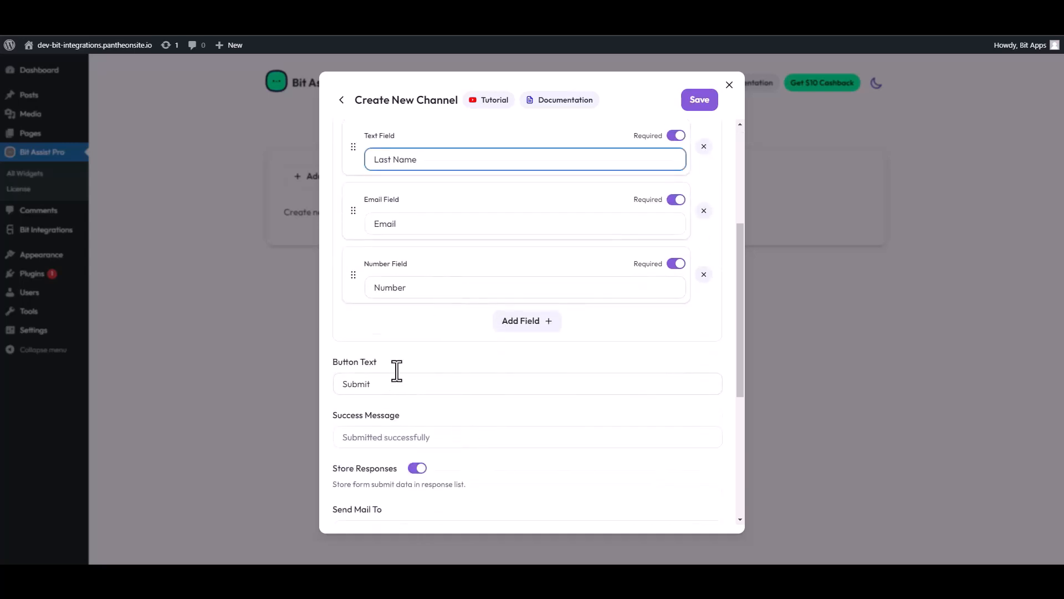
{"action": "scroll", "coordinate": [397, 370], "scroll_direction": "down", "scroll_amount": 4}
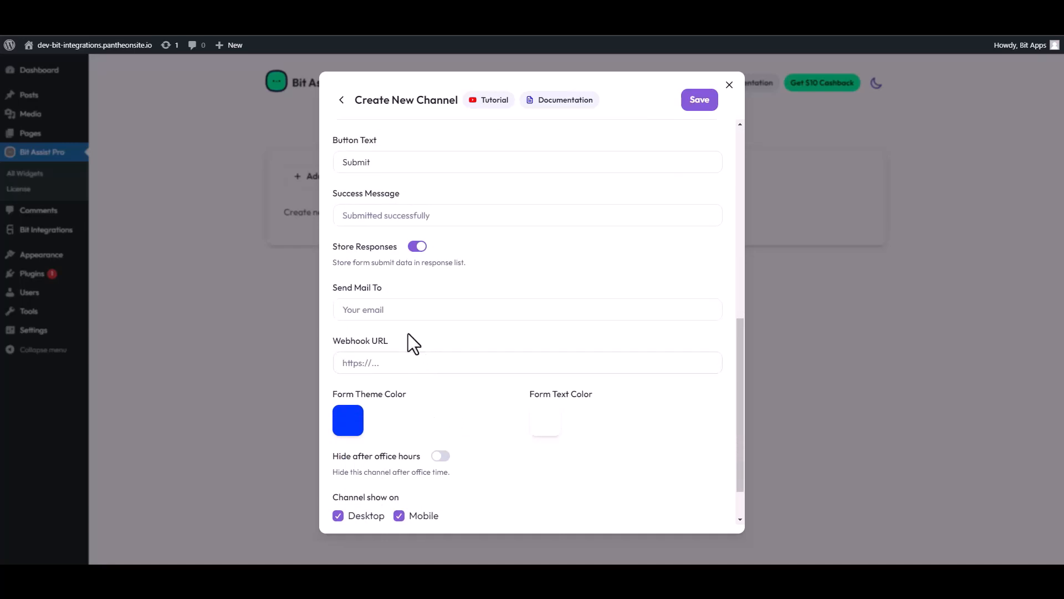
{"action": "scroll", "coordinate": [404, 327], "scroll_direction": "down", "scroll_amount": 2}
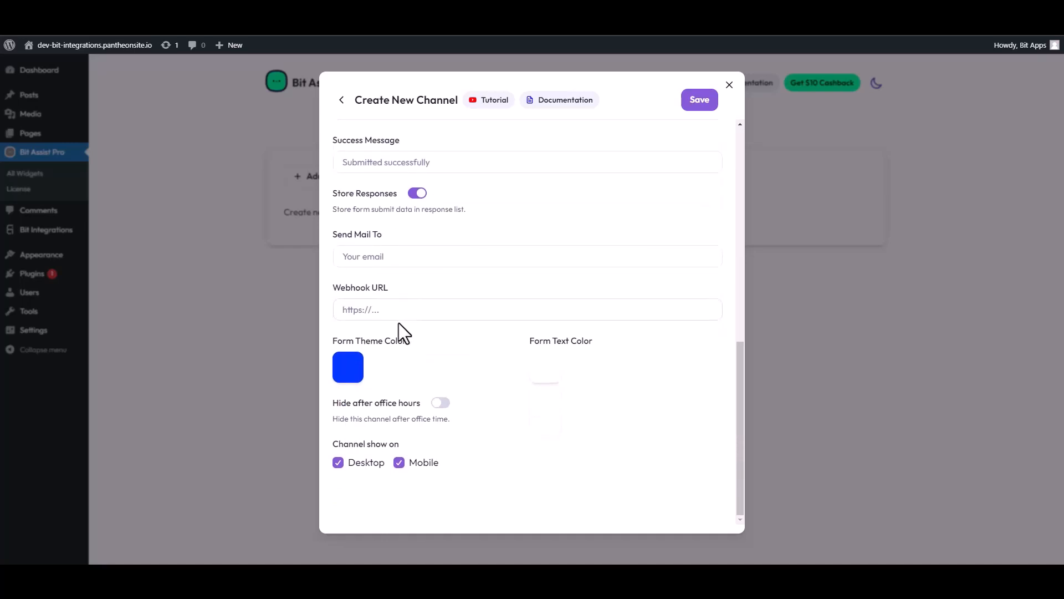
{"action": "left_click", "coordinate": [383, 311]}
{"action": "key", "text": "ctrl+v"}
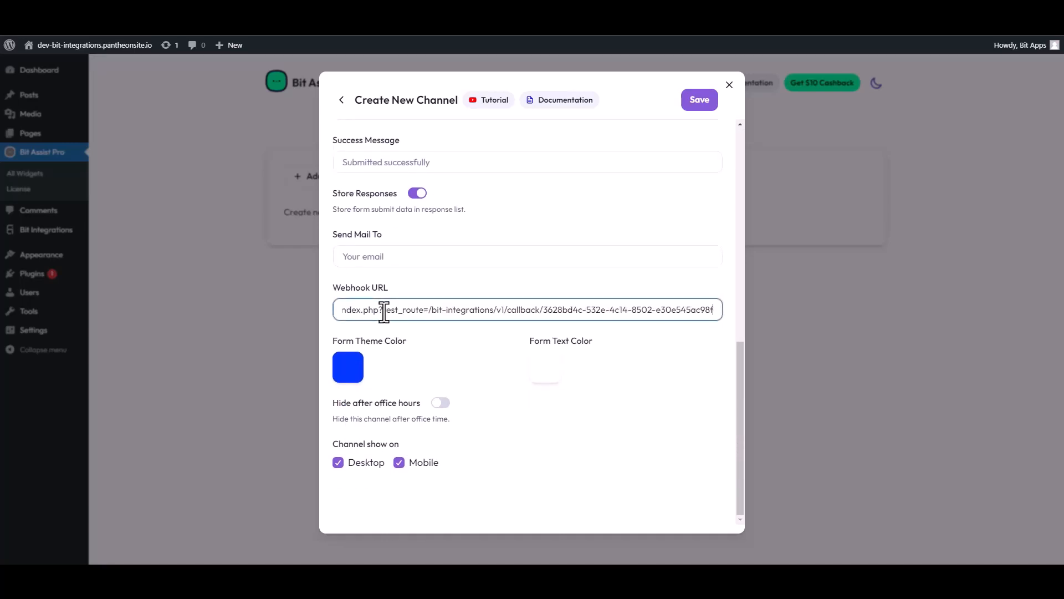
{"action": "left_click", "coordinate": [701, 108]}
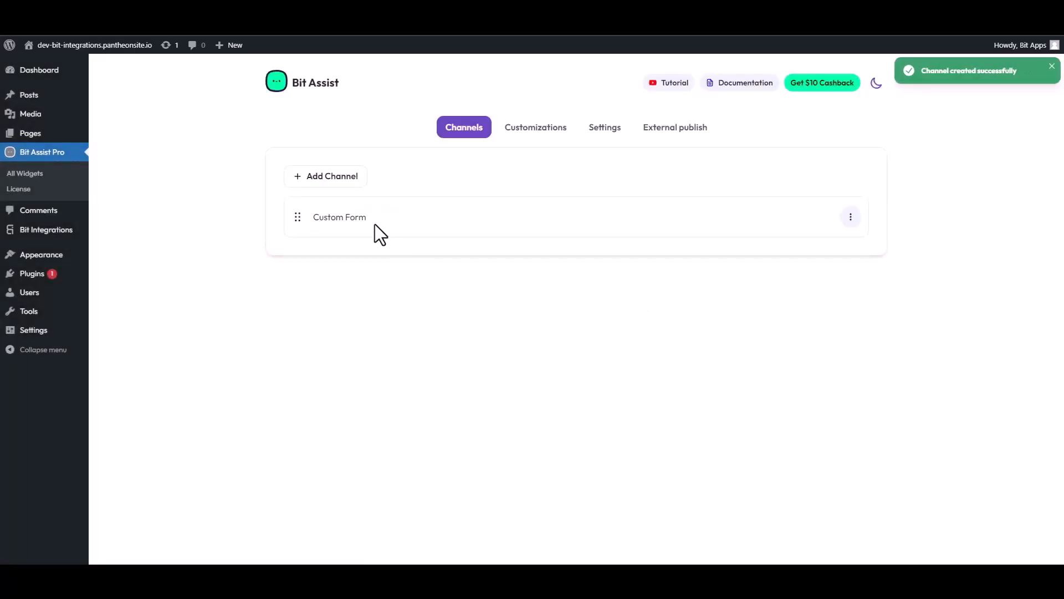
Step: Visit the site front end and open the Bit Assist widget's Contact Form
{"action": "left_click", "coordinate": [95, 46]}
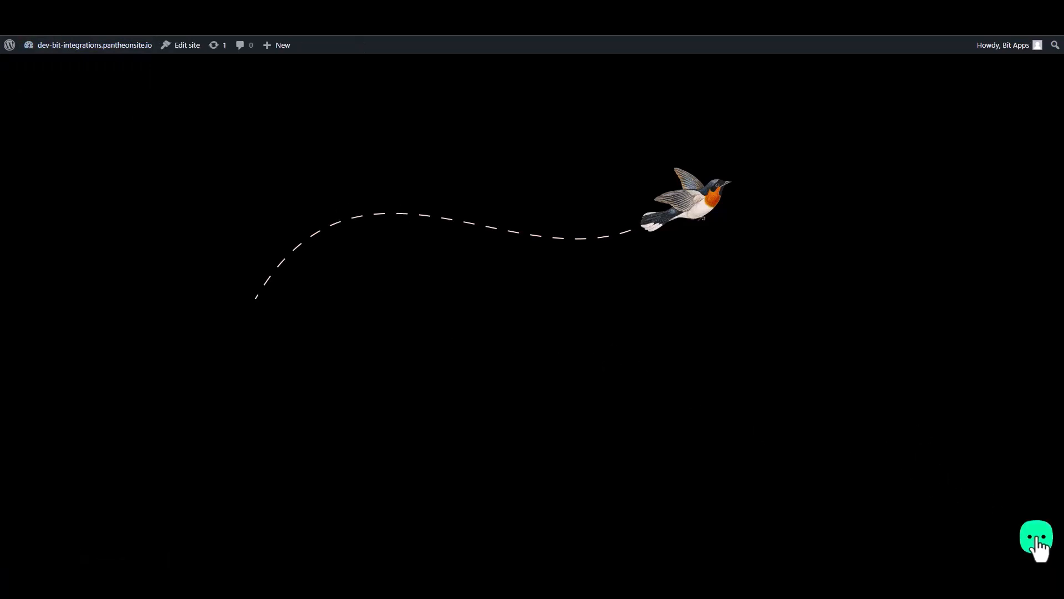
{"action": "left_click", "coordinate": [1037, 538]}
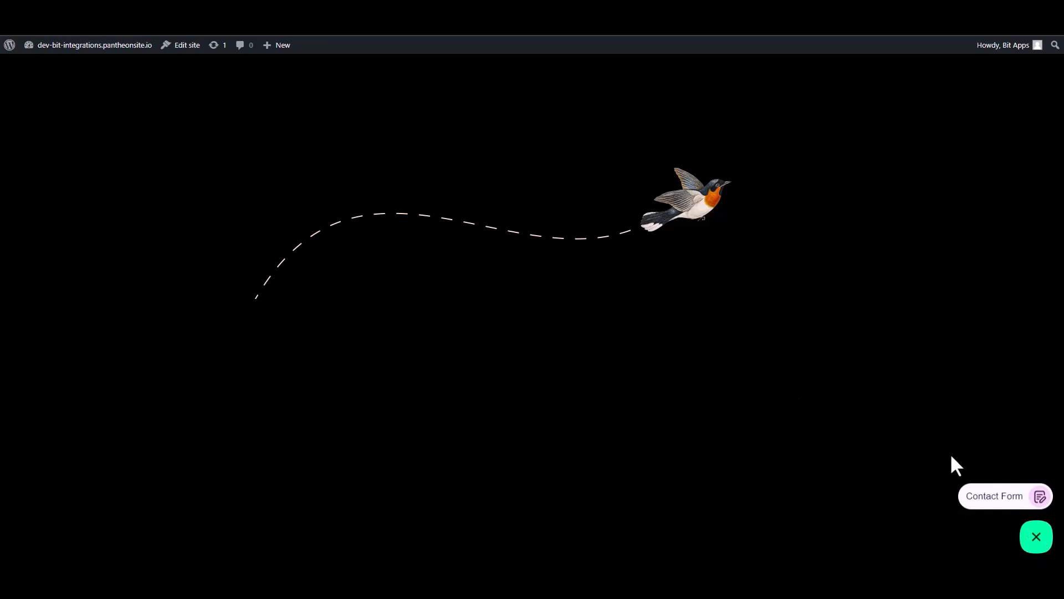
{"action": "left_click", "coordinate": [992, 499]}
Step: Fill in a test first name, last name, e-mail address and number, then submit
{"action": "left_click", "coordinate": [926, 377]}
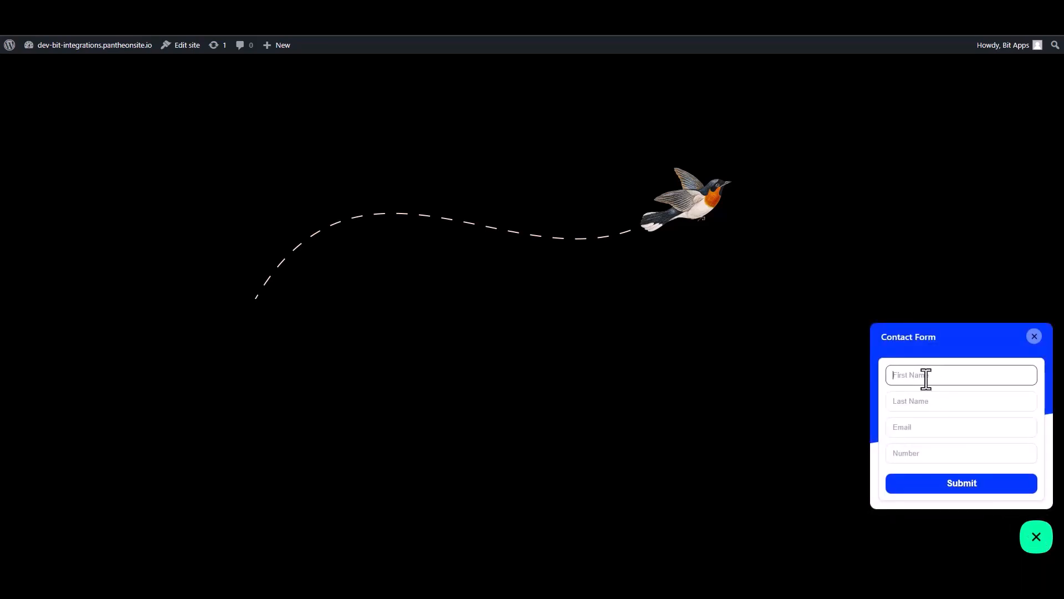
{"action": "type", "text": "Name"}
{"action": "key", "text": "ctrl+a"}
{"action": "left_click", "coordinate": [926, 379]}
{"action": "left_click", "coordinate": [906, 402]}
{"action": "type", "text": "N"}
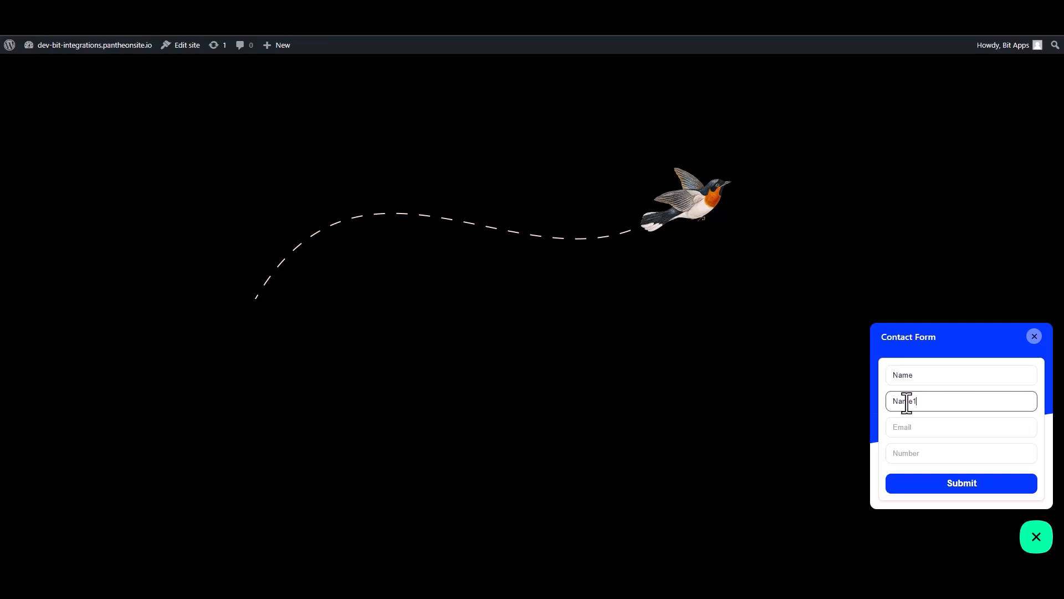
{"action": "left_click", "coordinate": [917, 432]}
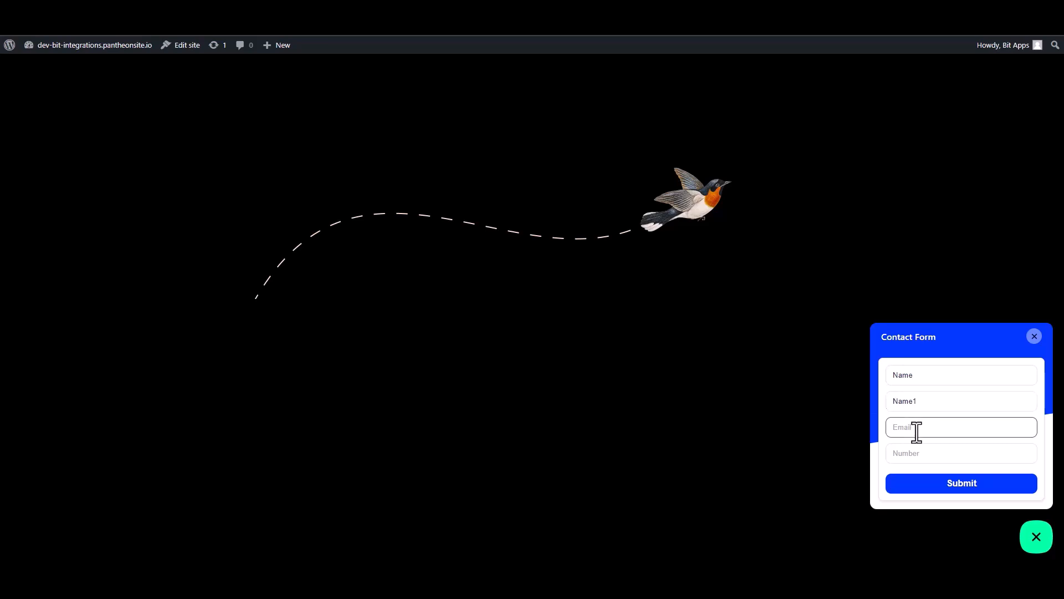
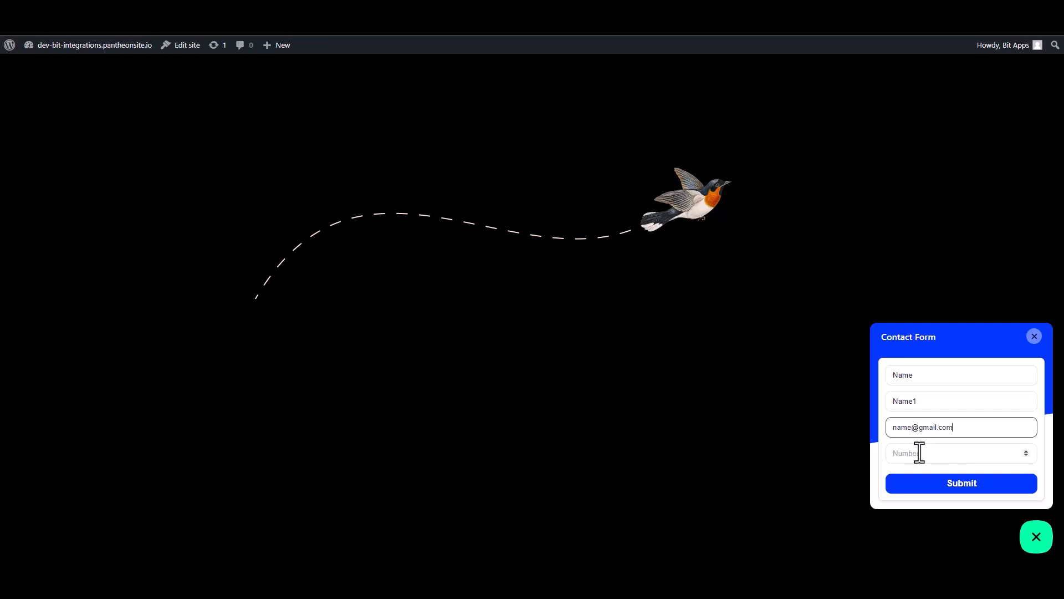
{"action": "left_click", "coordinate": [951, 460]}
{"action": "type", "text": "0000000"}
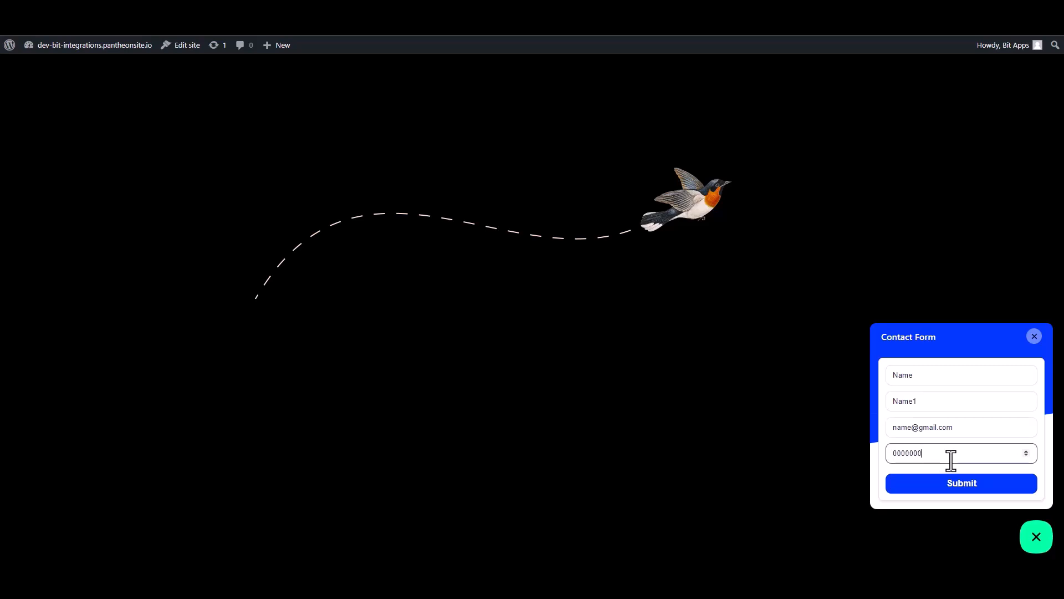
{"action": "left_click", "coordinate": [964, 485]}
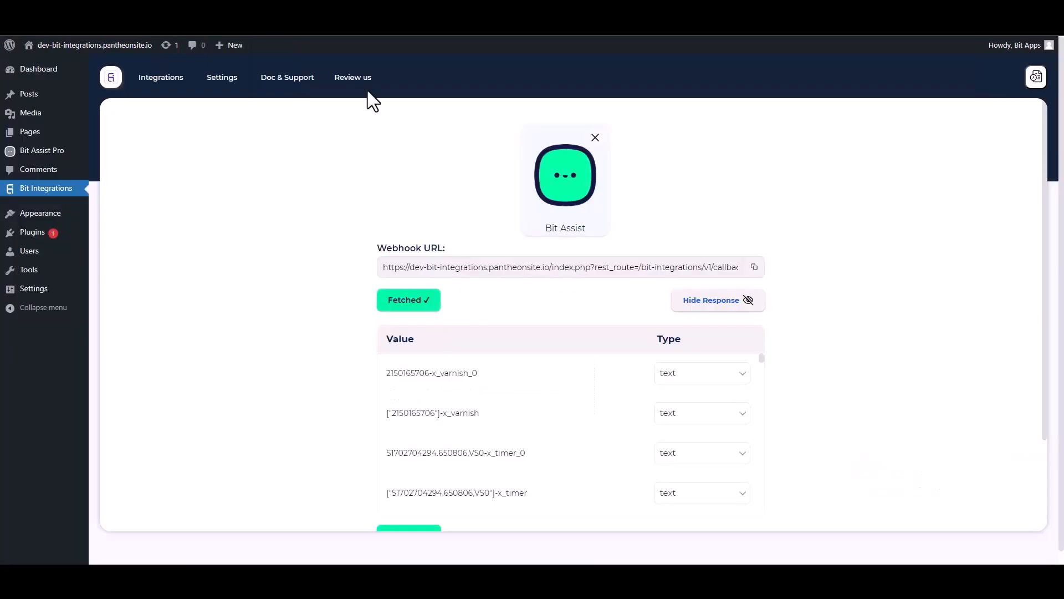
Step: Set Albato as the action by searching 'al' under Set Action
{"action": "scroll", "coordinate": [496, 364], "scroll_direction": "down", "scroll_amount": 10}
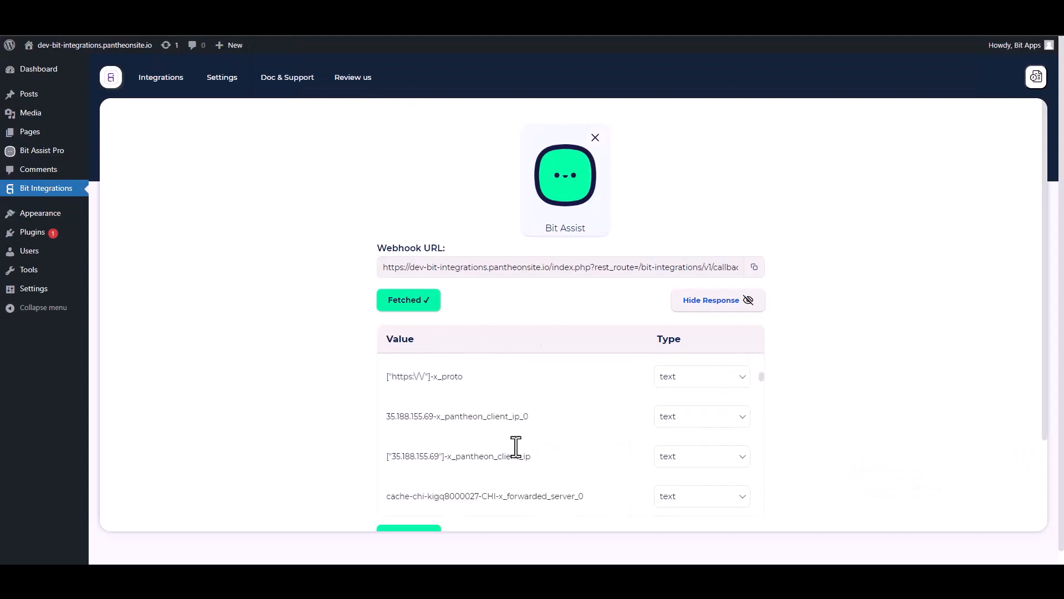
{"action": "scroll", "coordinate": [885, 388], "scroll_direction": "down", "scroll_amount": 1}
{"action": "scroll", "coordinate": [878, 377], "scroll_direction": "down", "scroll_amount": 2}
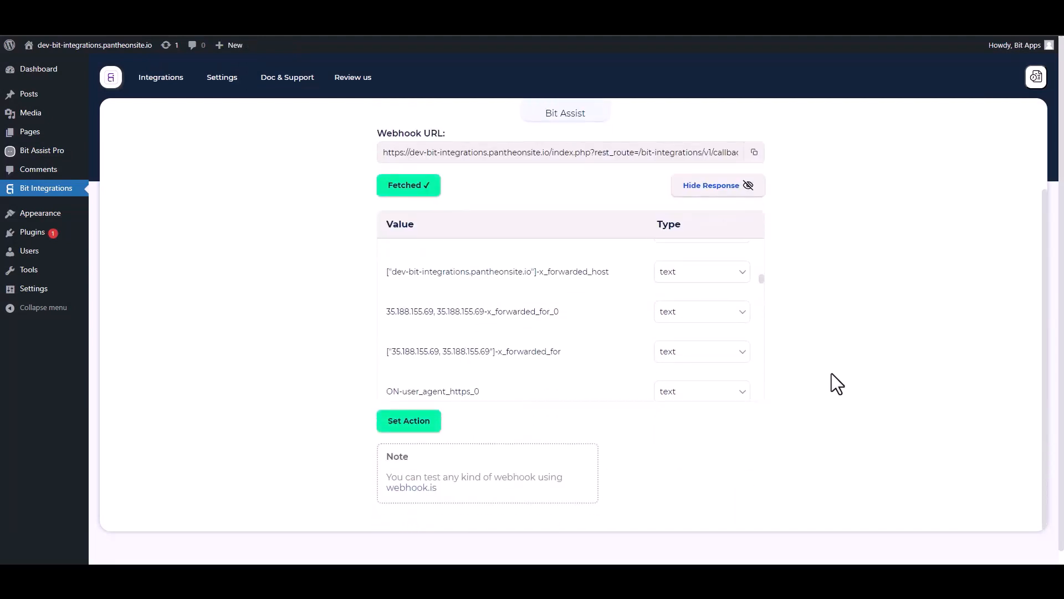
{"action": "scroll", "coordinate": [831, 374], "scroll_direction": "down", "scroll_amount": 1}
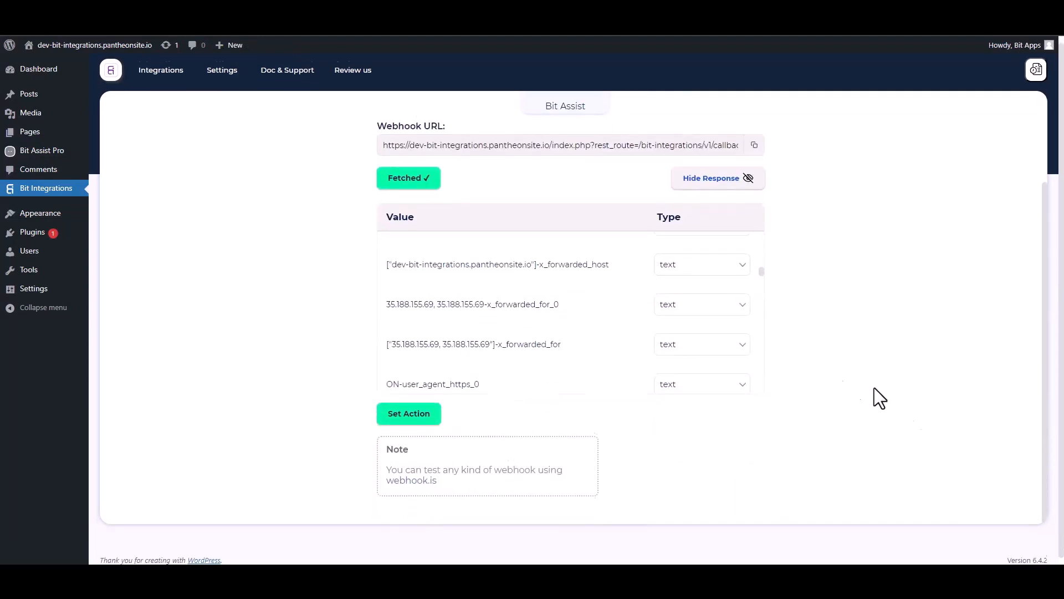
{"action": "left_click", "coordinate": [415, 411]}
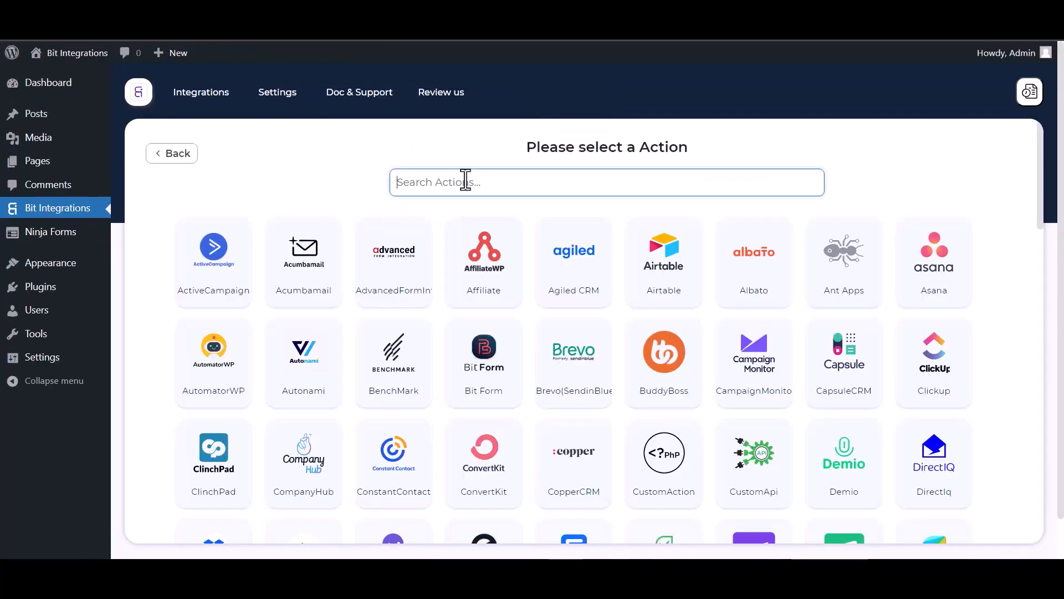
{"action": "type", "text": "al"}
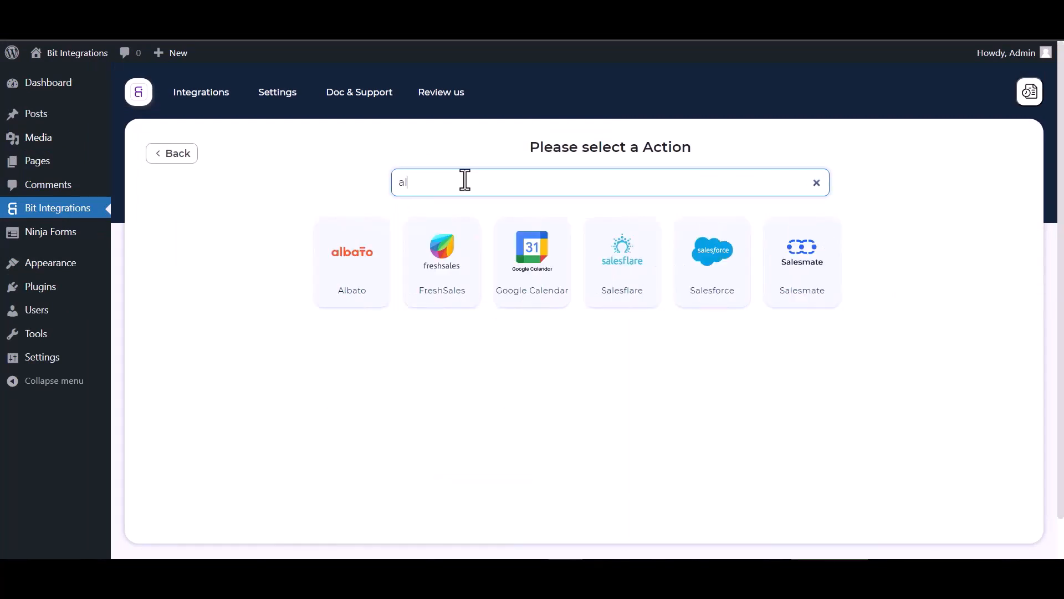
{"action": "left_click", "coordinate": [340, 235]}
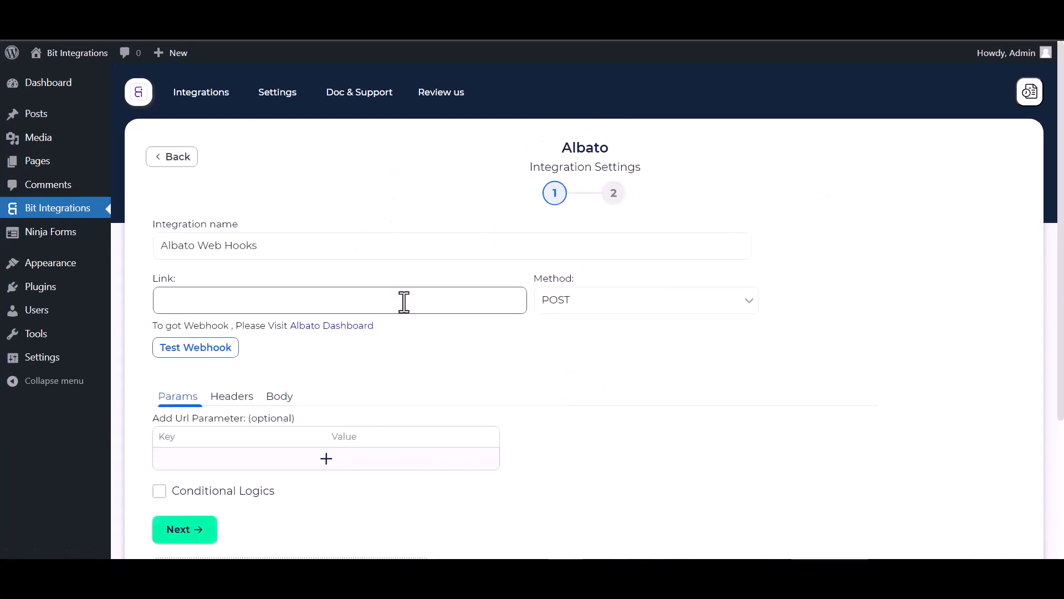
Step: Start a new Albato automation with Webhook as the trigger app
{"action": "left_click", "coordinate": [321, 331]}
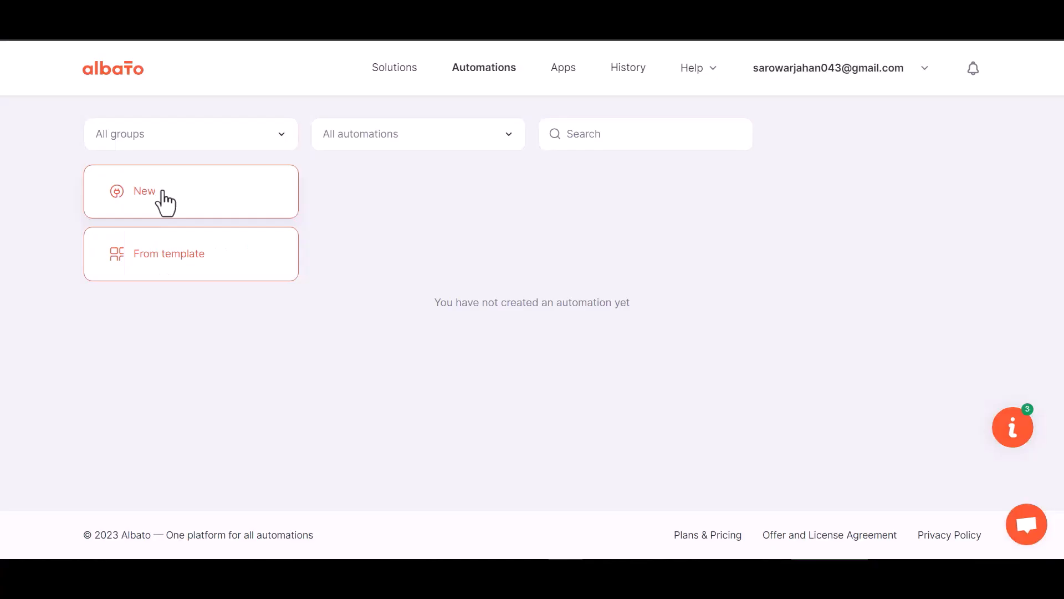
{"action": "left_click", "coordinate": [158, 191]}
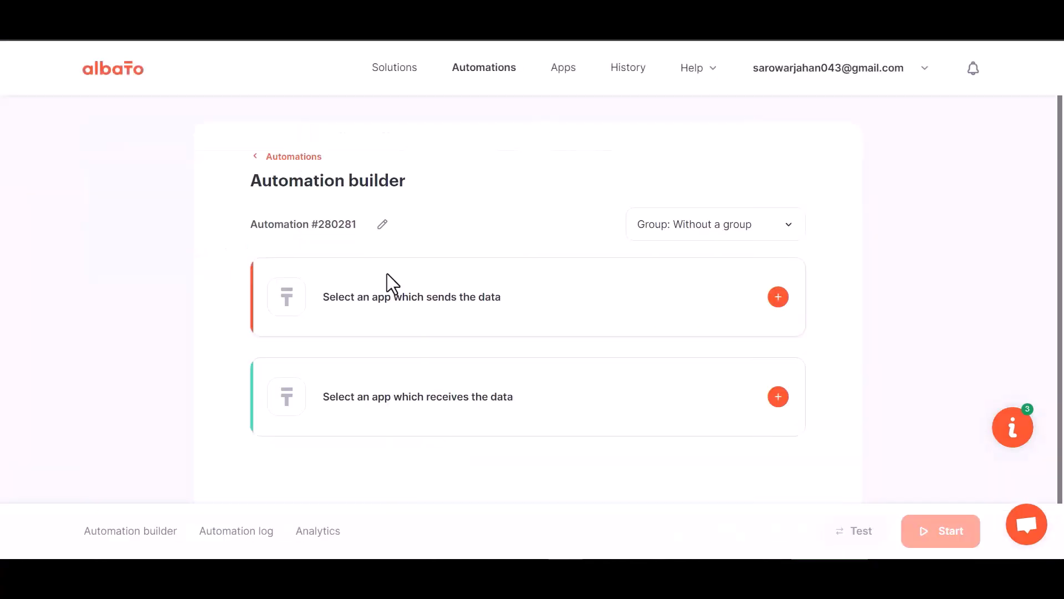
{"action": "left_click", "coordinate": [777, 298]}
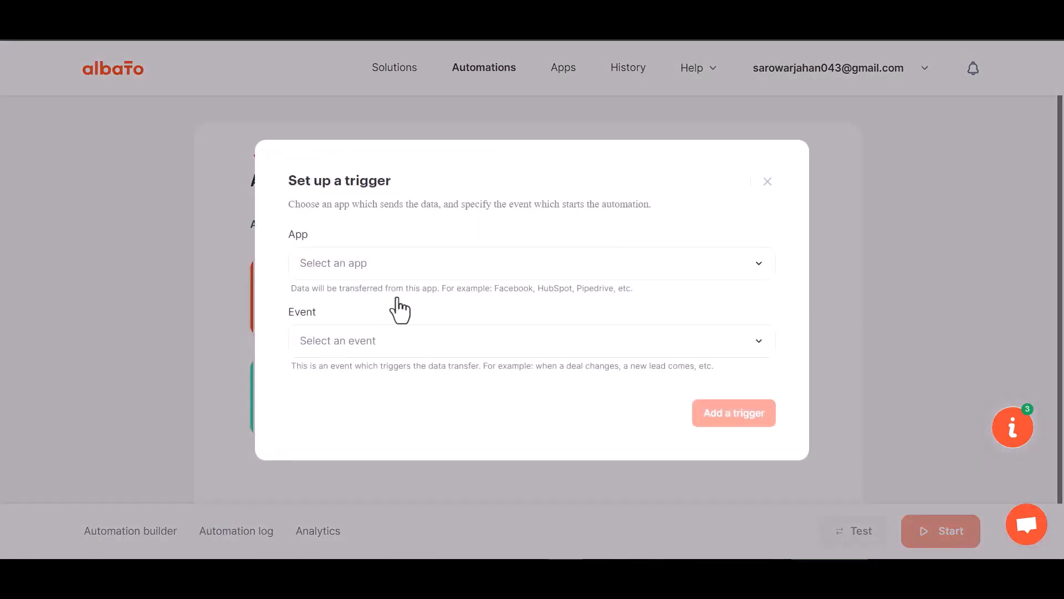
{"action": "left_click", "coordinate": [366, 274]}
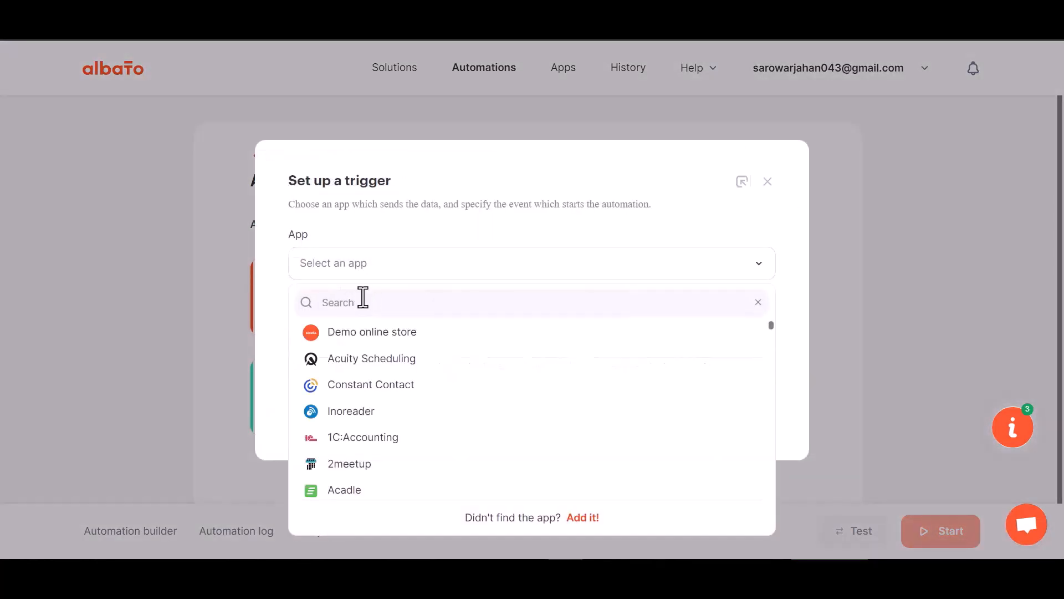
{"action": "type", "text": "web"}
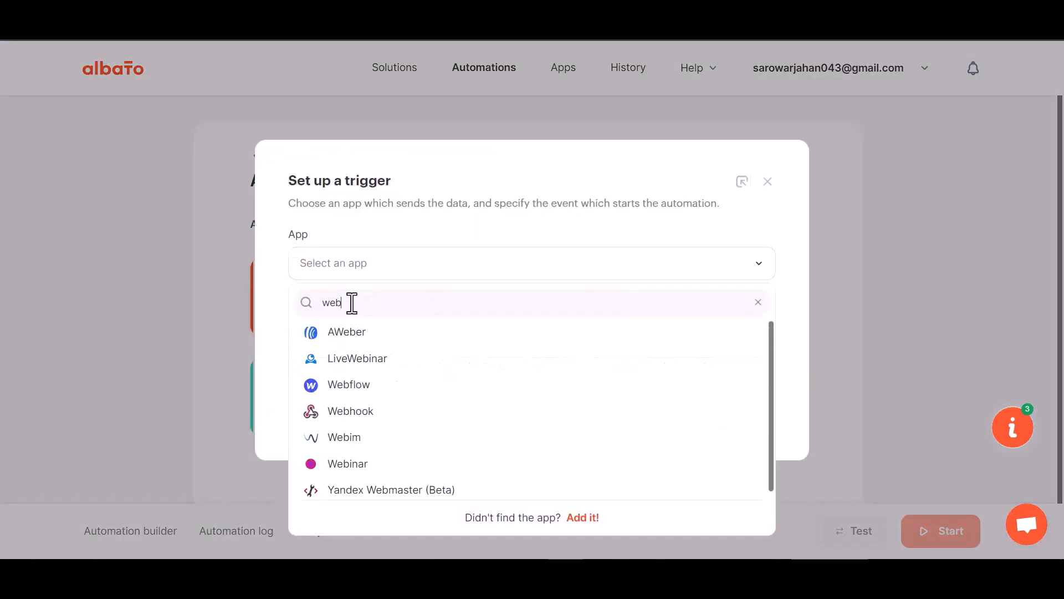
{"action": "type", "text": "h"}
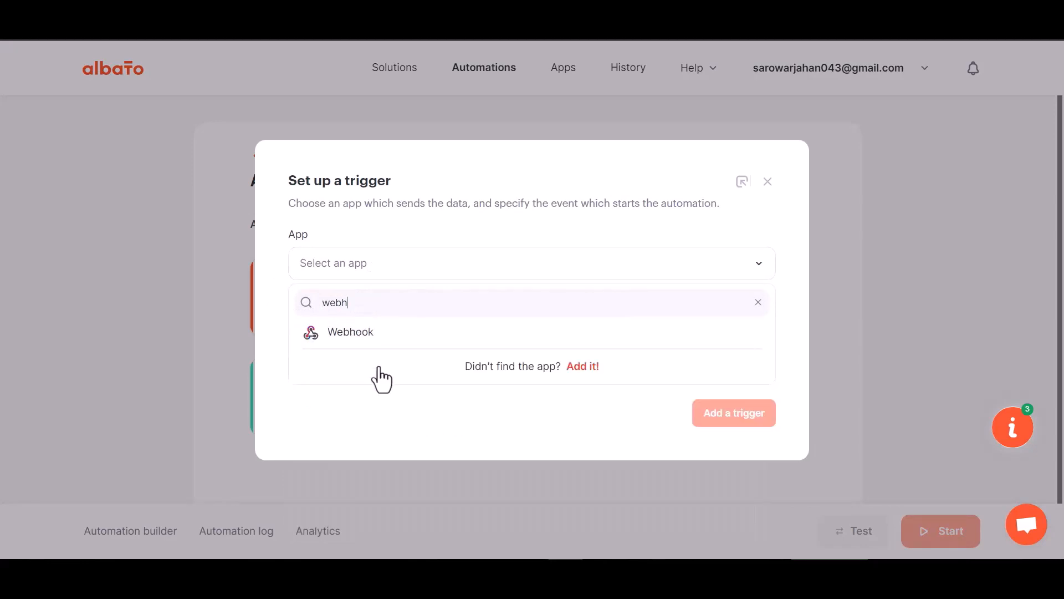
{"action": "left_click", "coordinate": [373, 334]}
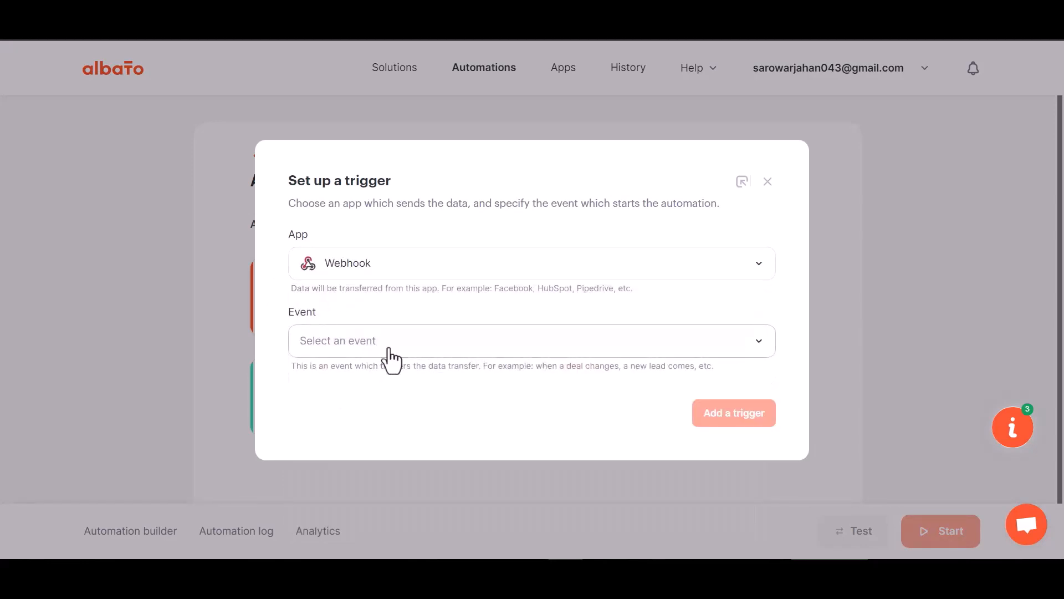
Step: Add an Incoming webhook trigger using the My Account Webhook connection
{"action": "left_click", "coordinate": [366, 341]}
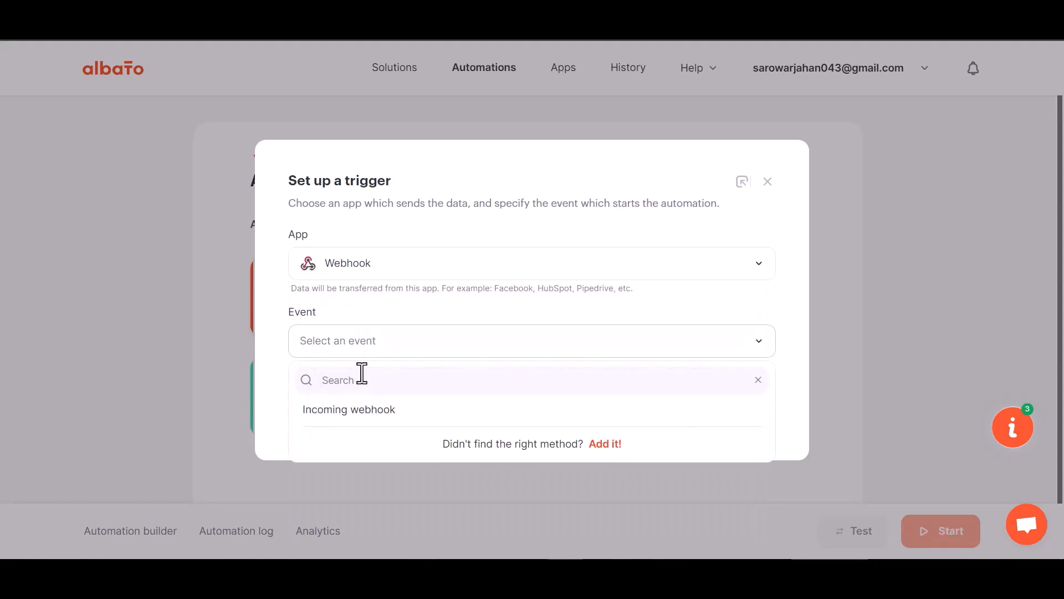
{"action": "left_click", "coordinate": [358, 410]}
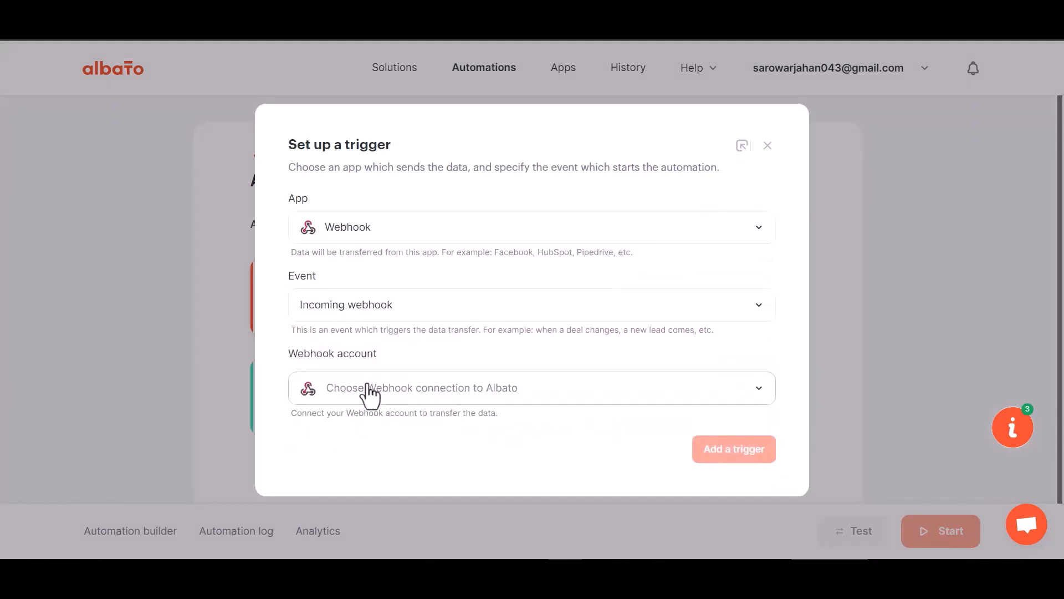
{"action": "left_click", "coordinate": [374, 392]}
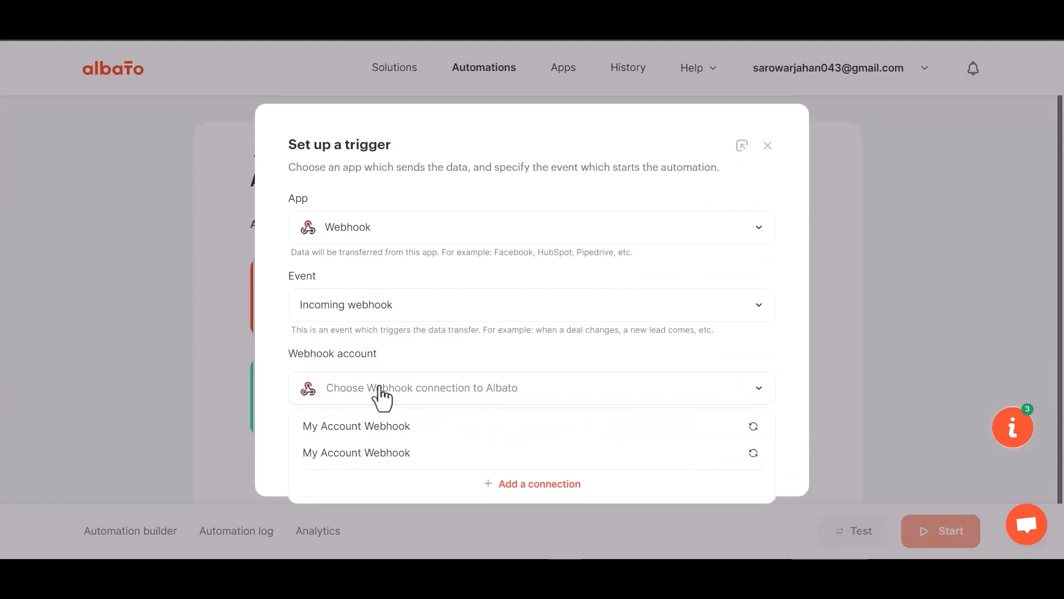
{"action": "left_click", "coordinate": [387, 432]}
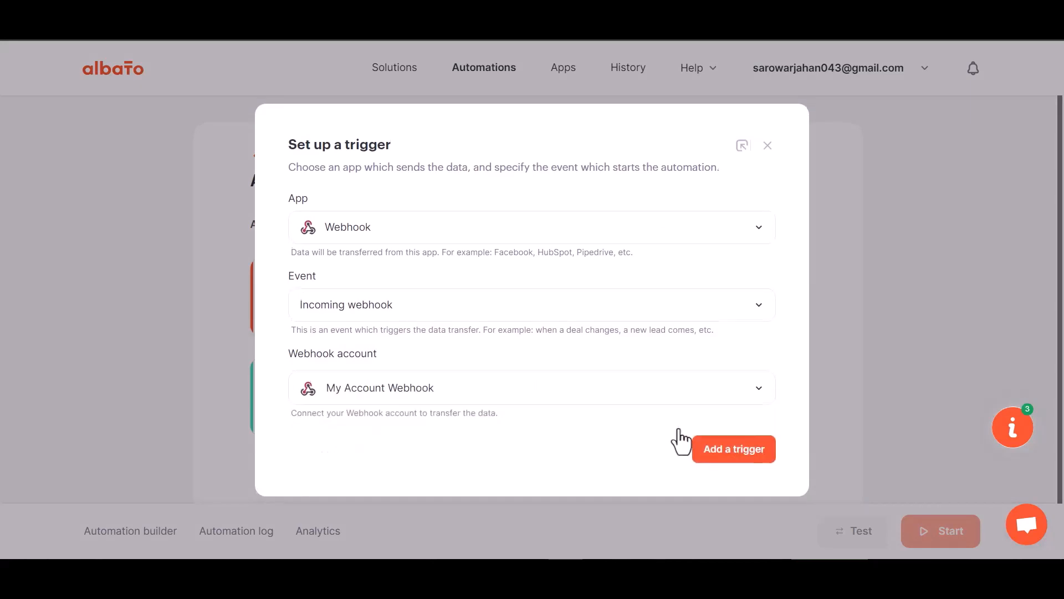
{"action": "left_click", "coordinate": [713, 458]}
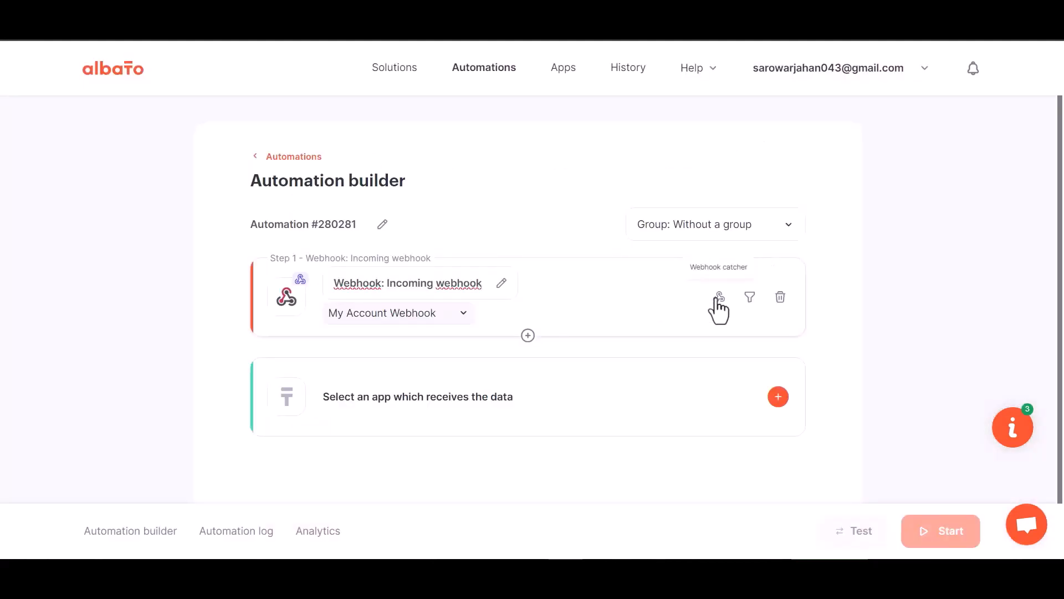
Step: Copy the webhook catcher URL and start waiting for a webhook request
{"action": "left_click", "coordinate": [718, 298]}
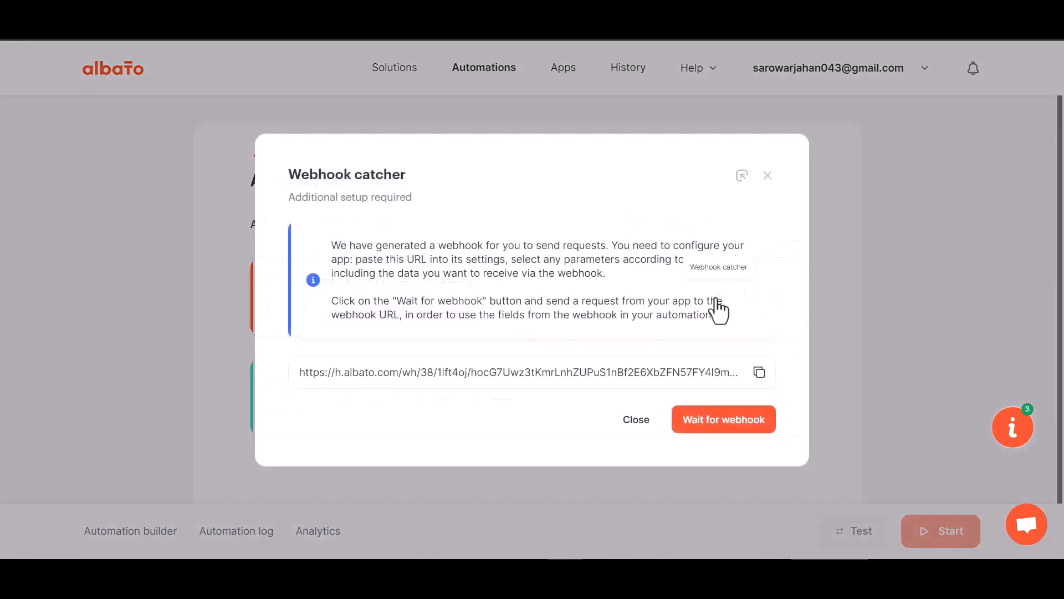
{"action": "left_click", "coordinate": [759, 372]}
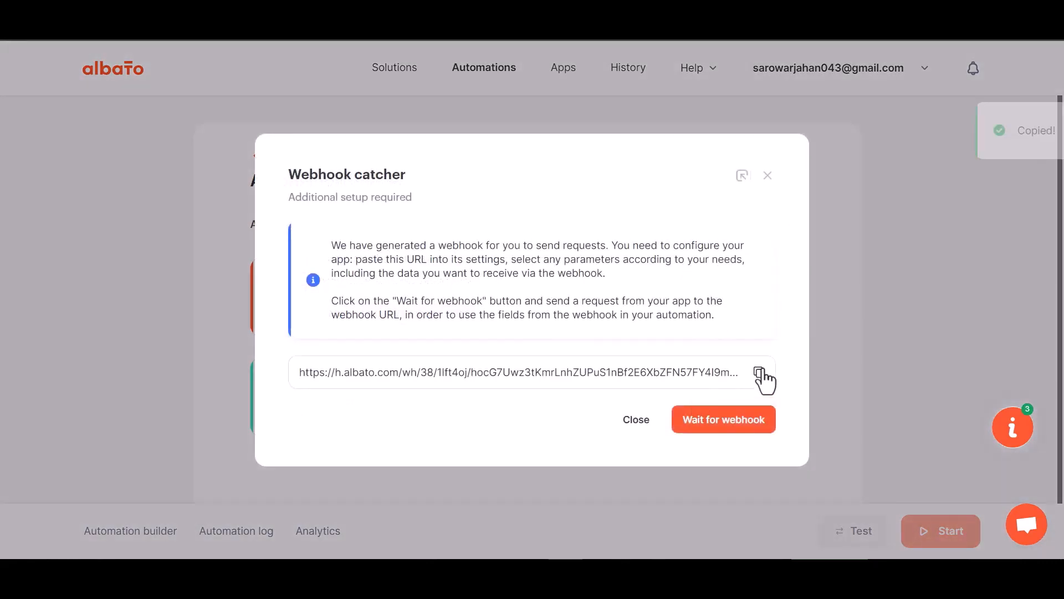
{"action": "left_click", "coordinate": [720, 422]}
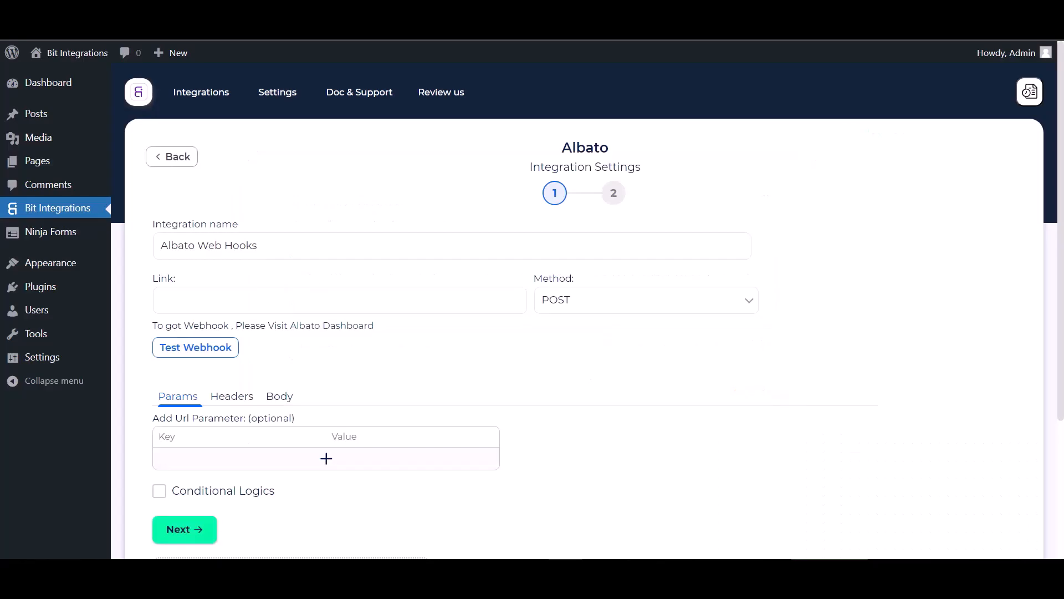
Step: Paste the Albato URL as the Link and send all data as application/json
{"action": "left_click", "coordinate": [255, 308]}
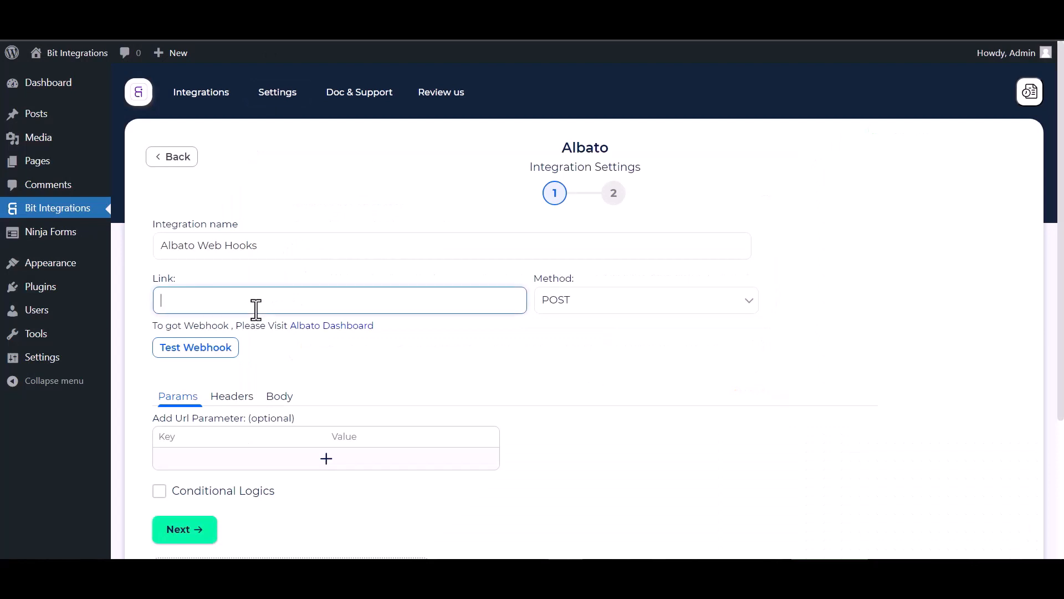
{"action": "key", "text": "ctrl+v"}
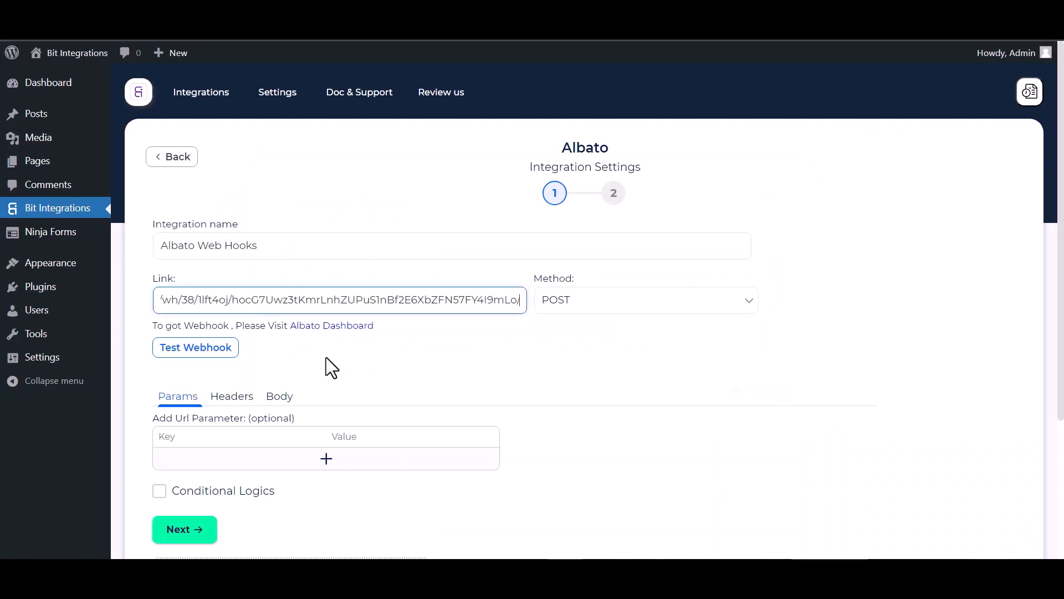
{"action": "left_click", "coordinate": [275, 400]}
{"action": "left_click", "coordinate": [233, 436]}
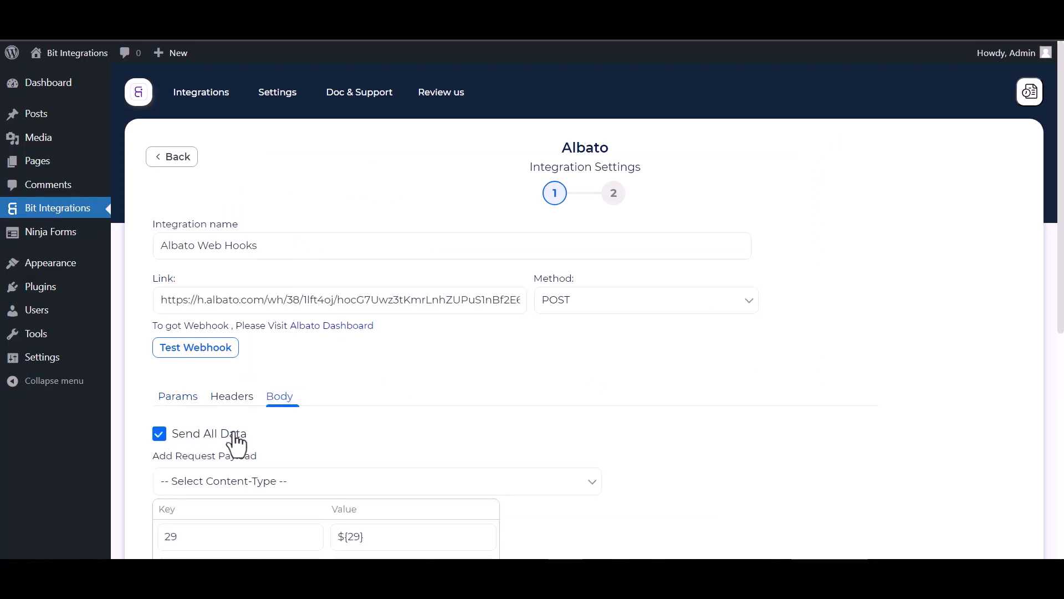
{"action": "scroll", "coordinate": [236, 443], "scroll_direction": "down", "scroll_amount": 3}
{"action": "left_click", "coordinate": [295, 350]}
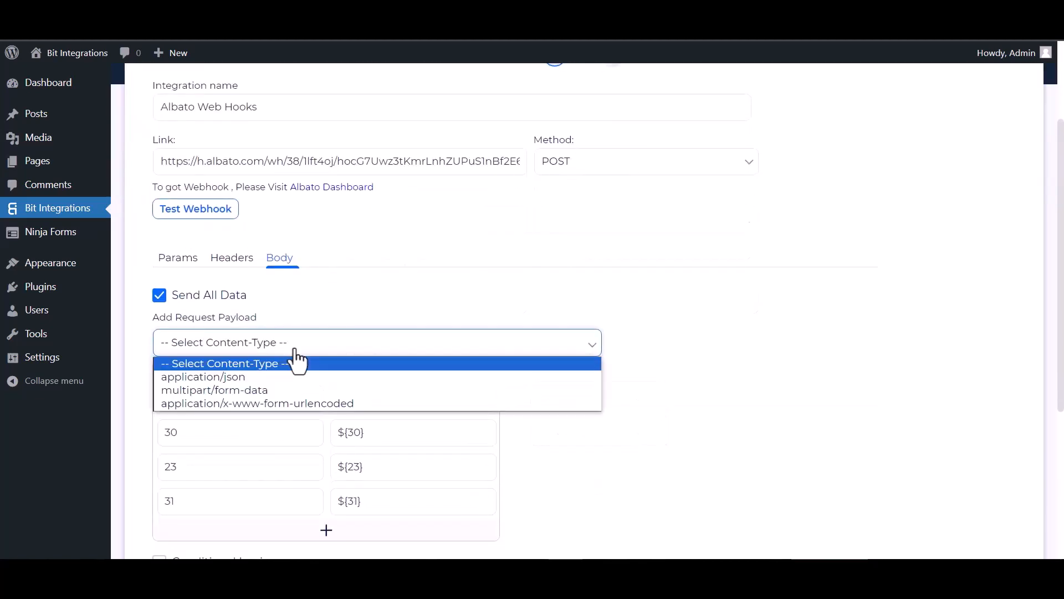
{"action": "left_click", "coordinate": [220, 378]}
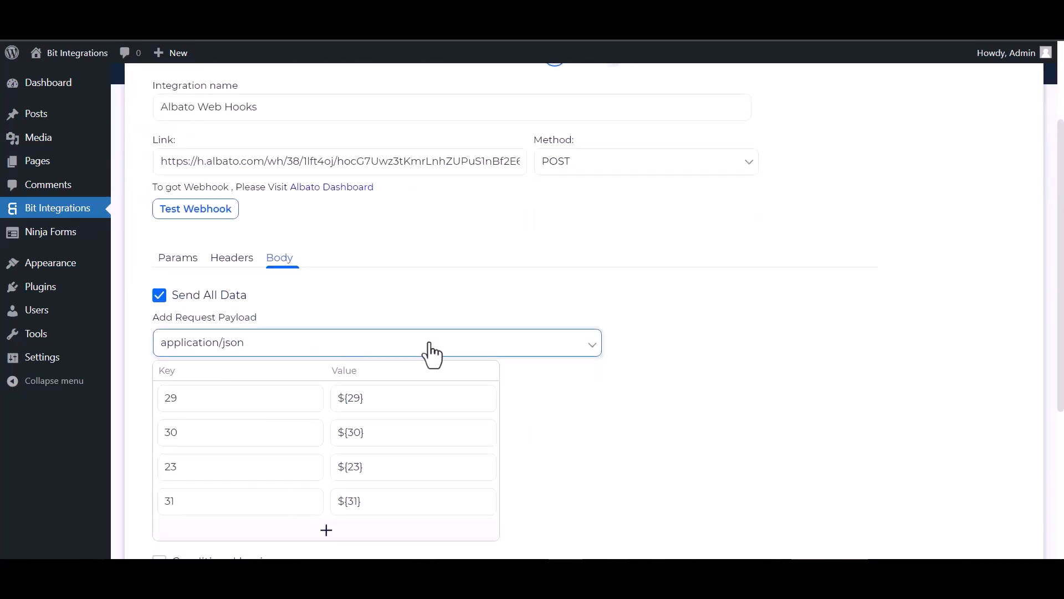
Step: Run Test Webhook, leave conditional logic off, and finish and save the integration
{"action": "scroll", "coordinate": [250, 274], "scroll_direction": "up", "scroll_amount": 2}
{"action": "left_click", "coordinate": [203, 285]}
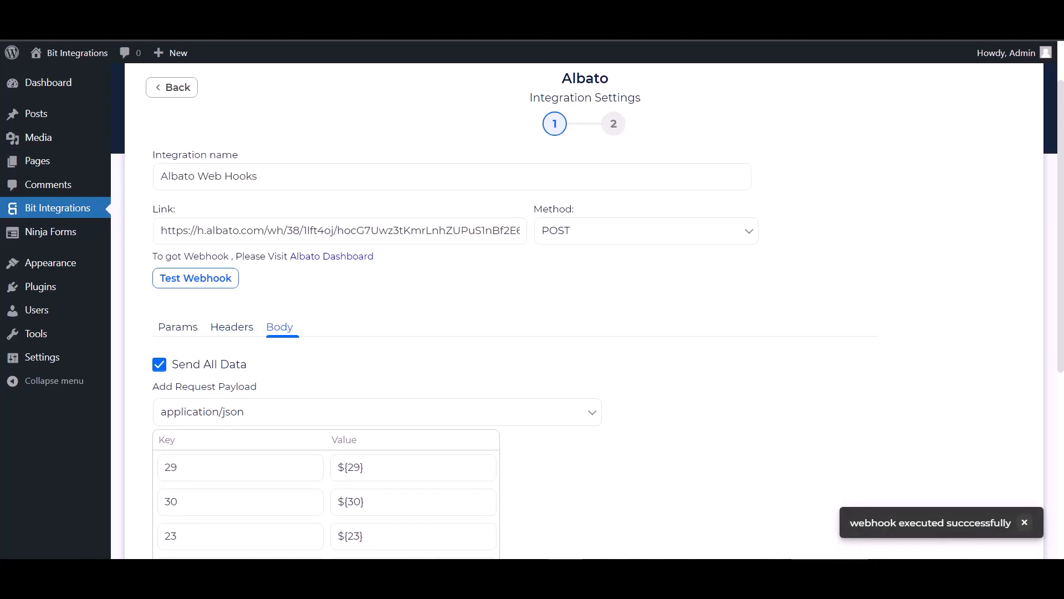
{"action": "scroll", "coordinate": [162, 366], "scroll_direction": "down", "scroll_amount": 5}
{"action": "left_click", "coordinate": [159, 356]}
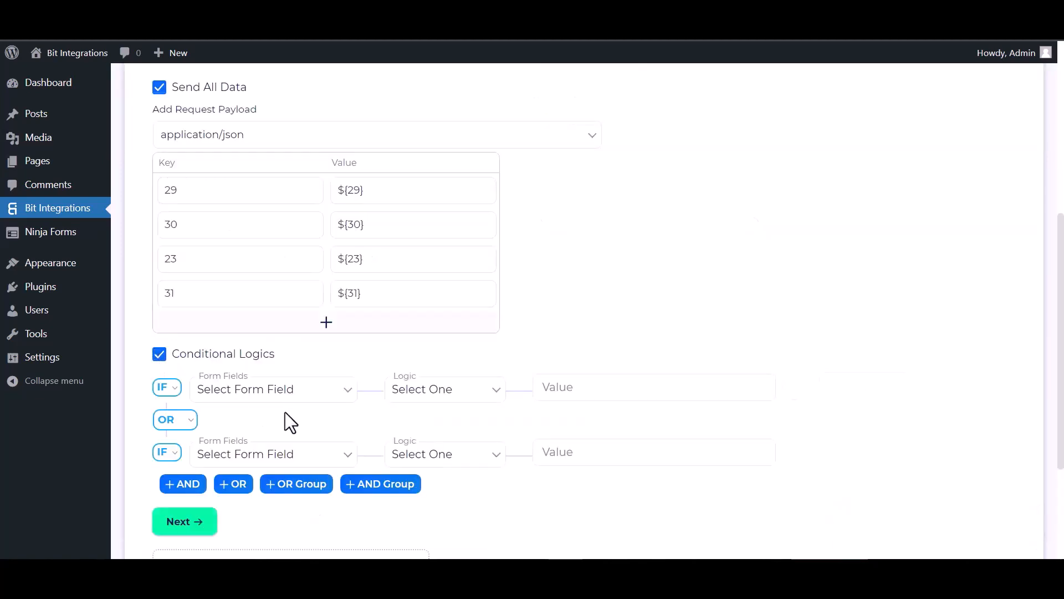
{"action": "scroll", "coordinate": [613, 358], "scroll_direction": "down", "scroll_amount": 1}
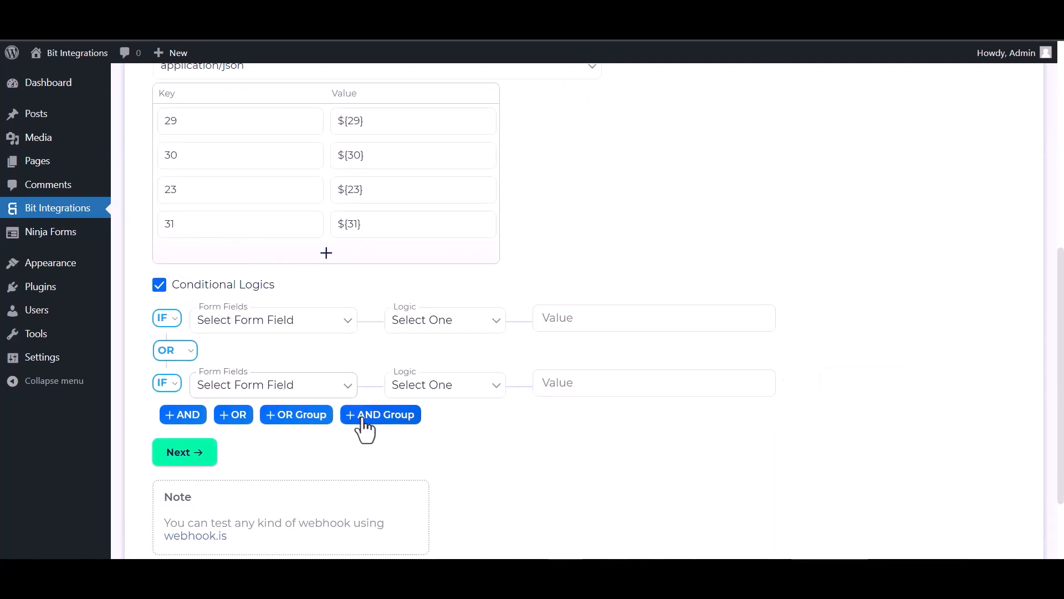
{"action": "left_click", "coordinate": [160, 286]}
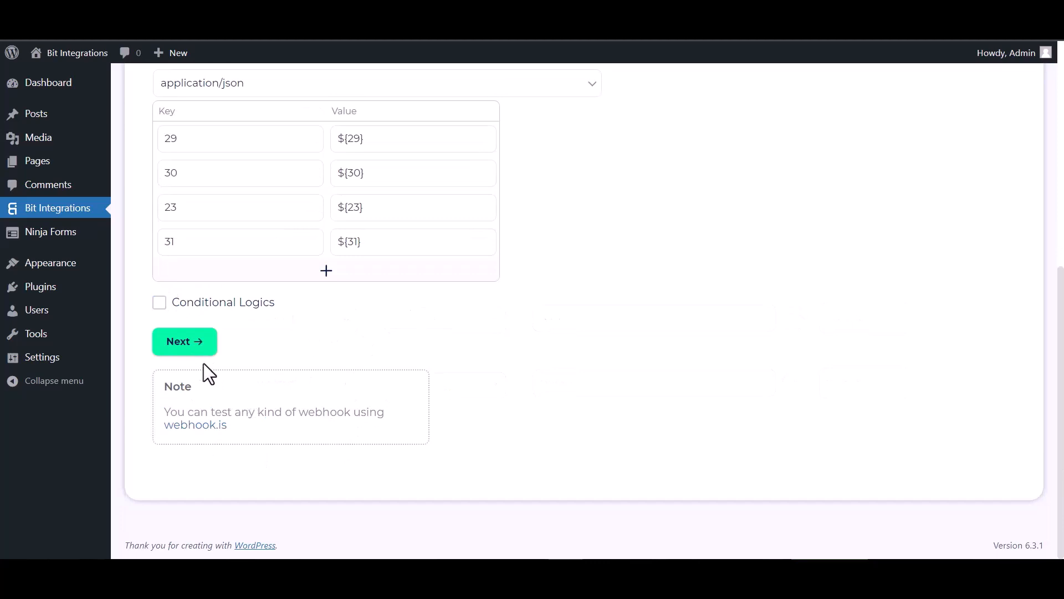
{"action": "left_click", "coordinate": [190, 348]}
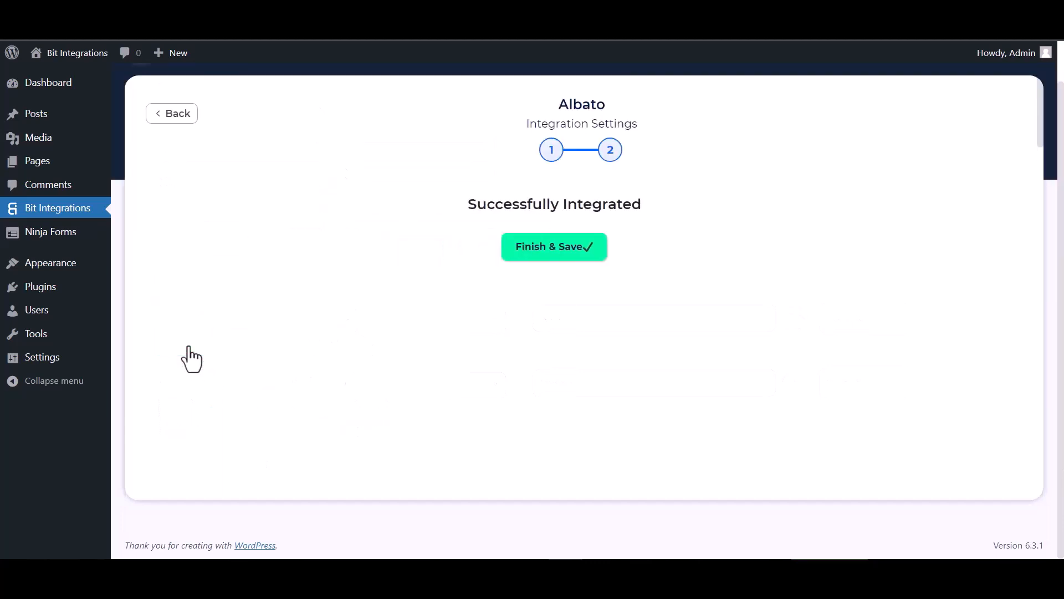
{"action": "left_click", "coordinate": [549, 265]}
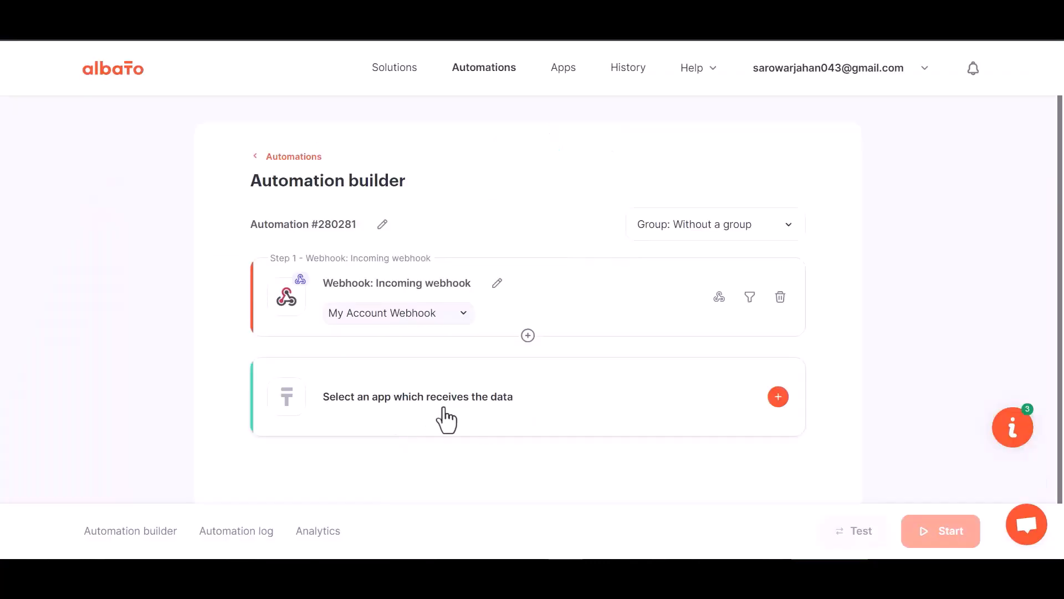
Step: Add MailChimp as the Albato action app
{"action": "left_click", "coordinate": [542, 414]}
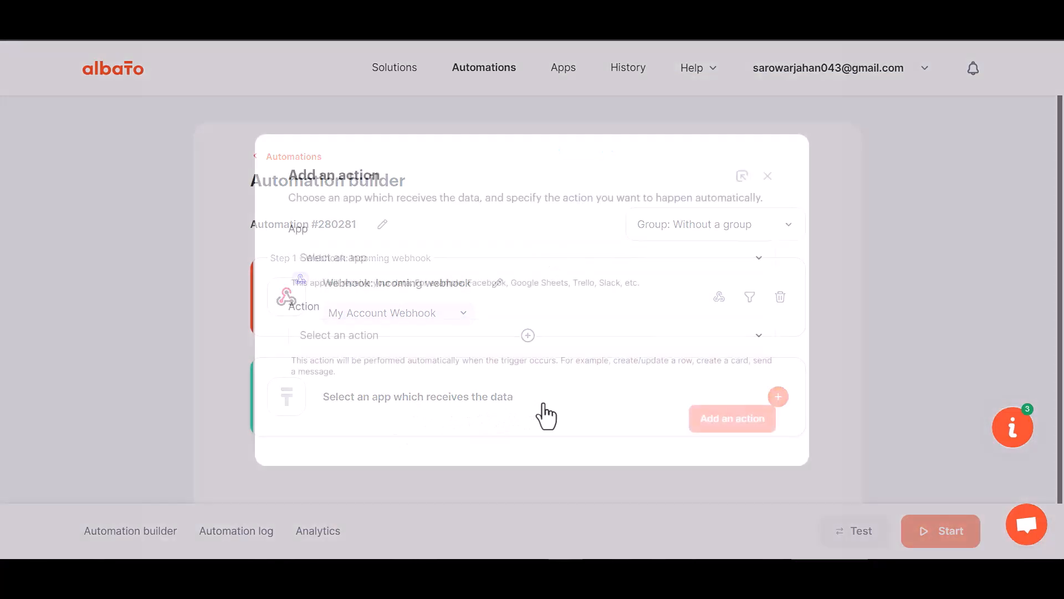
{"action": "left_click", "coordinate": [383, 262]}
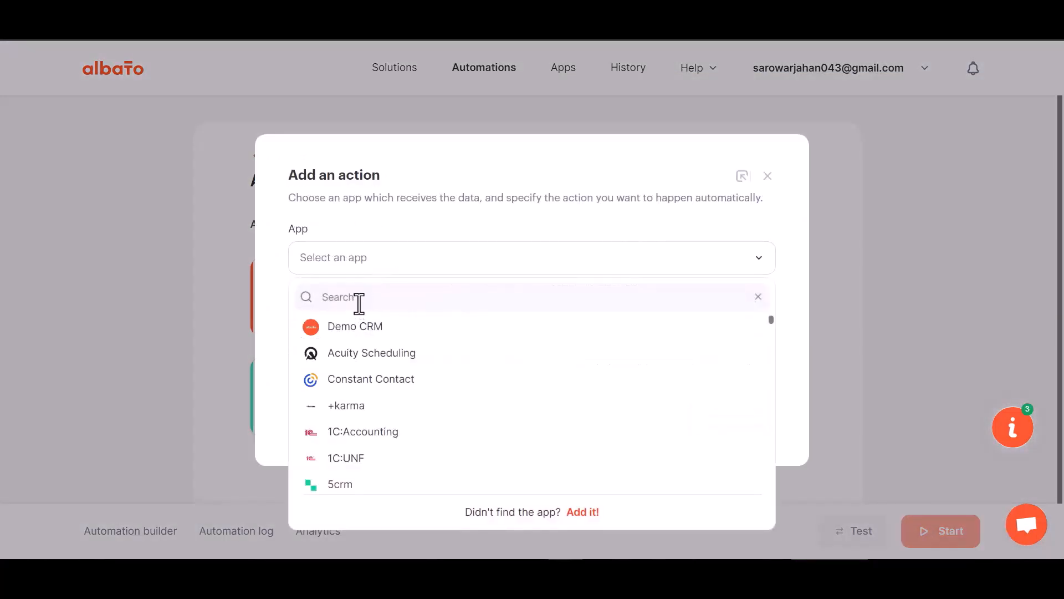
{"action": "type", "text": "mail"}
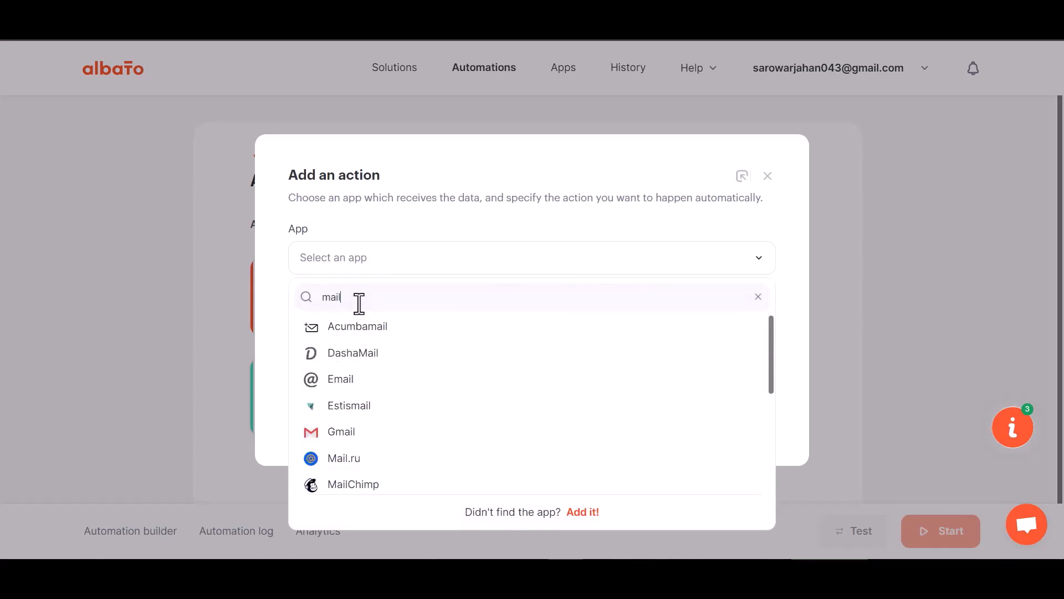
{"action": "type", "text": "c"}
{"action": "left_click", "coordinate": [364, 327]}
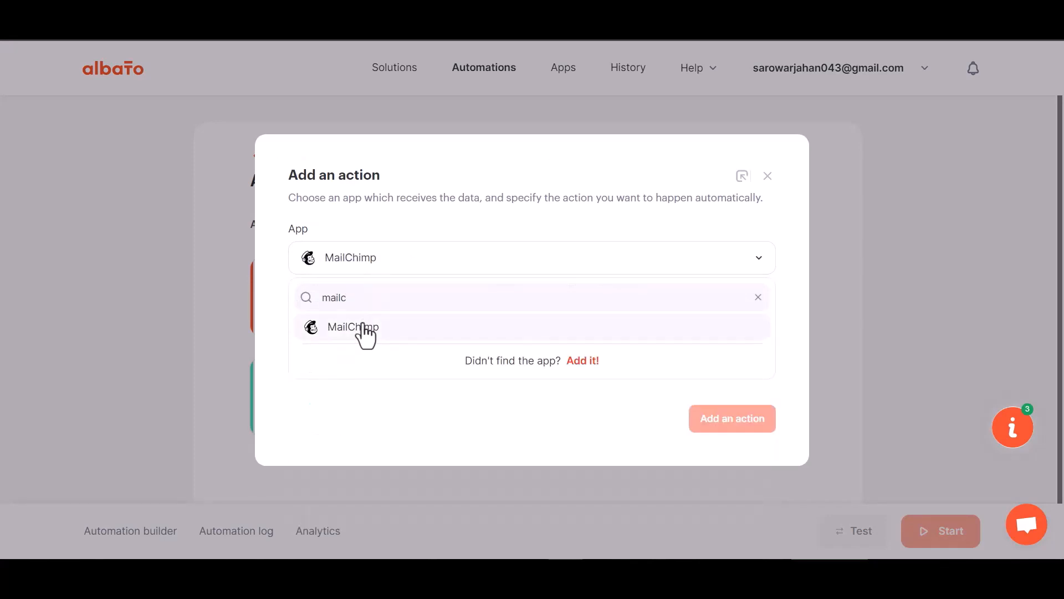
Step: Choose 'Add subscriber to the list' and start a new MailChimp account connection
{"action": "left_click", "coordinate": [374, 338]}
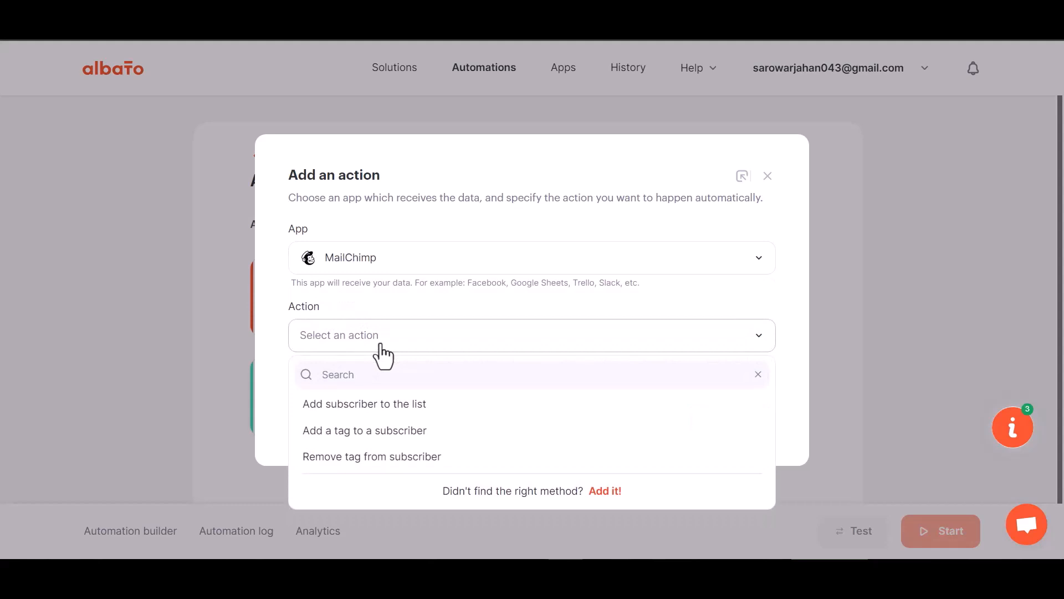
{"action": "left_click", "coordinate": [410, 405]}
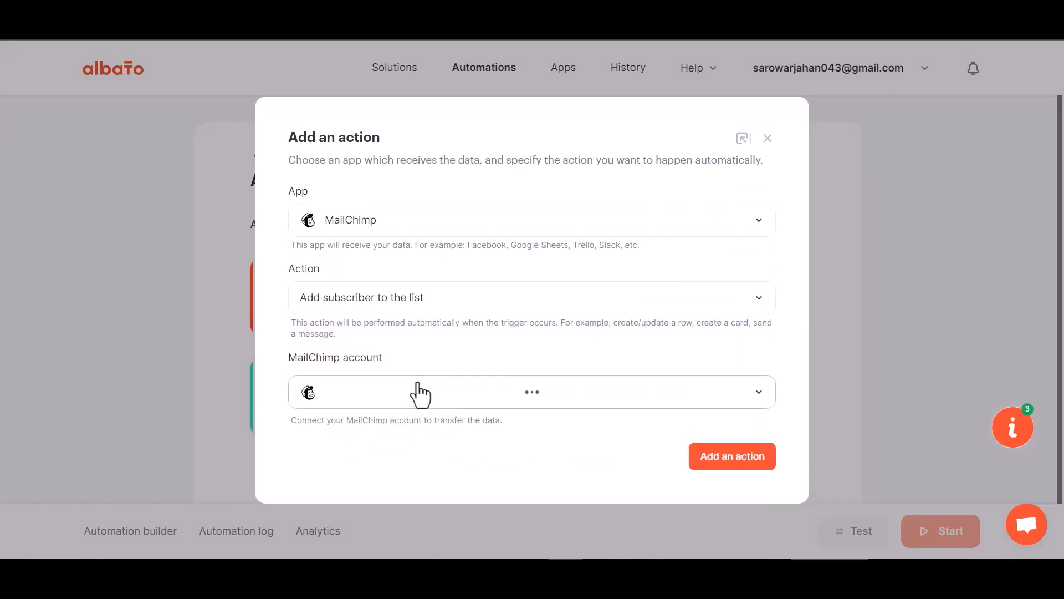
{"action": "left_click", "coordinate": [387, 364]}
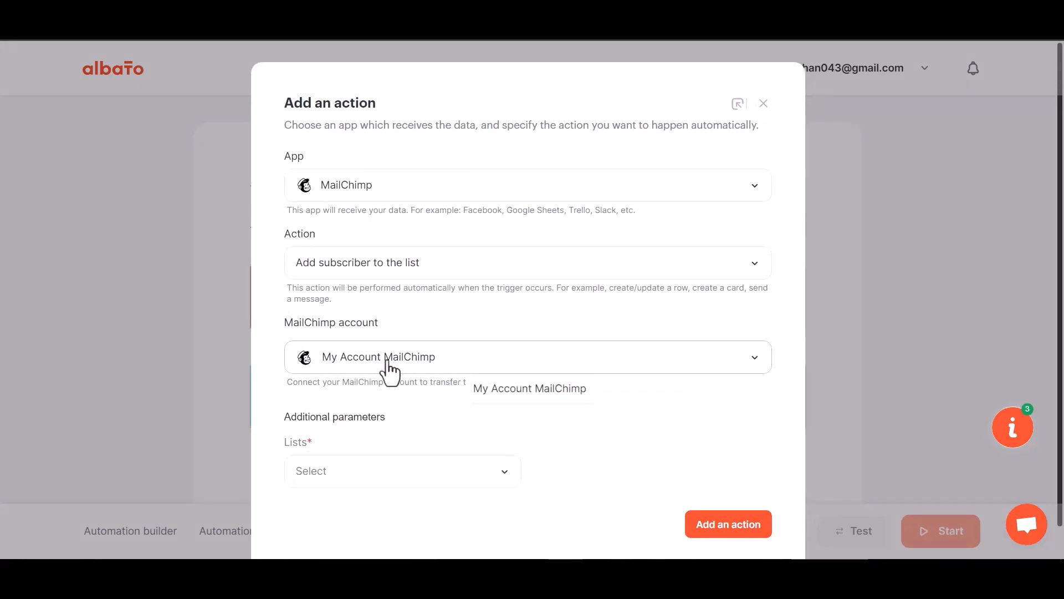
{"action": "left_click", "coordinate": [513, 396]}
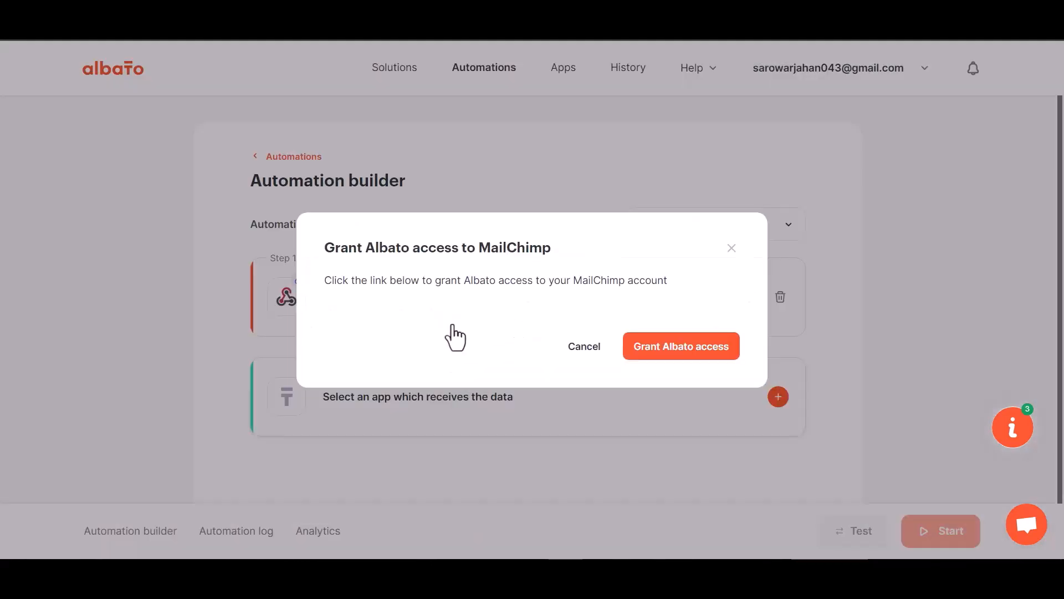
Step: Log in to Mailchimp, allow Albato access, and pick from the audience lists
{"action": "left_click", "coordinate": [665, 348]}
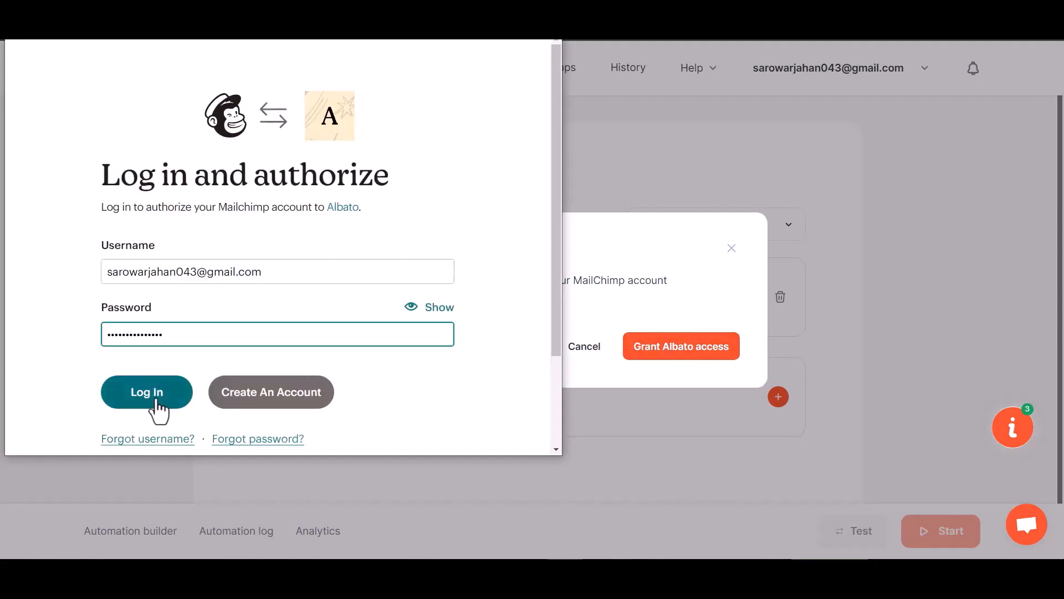
{"action": "left_click", "coordinate": [154, 408]}
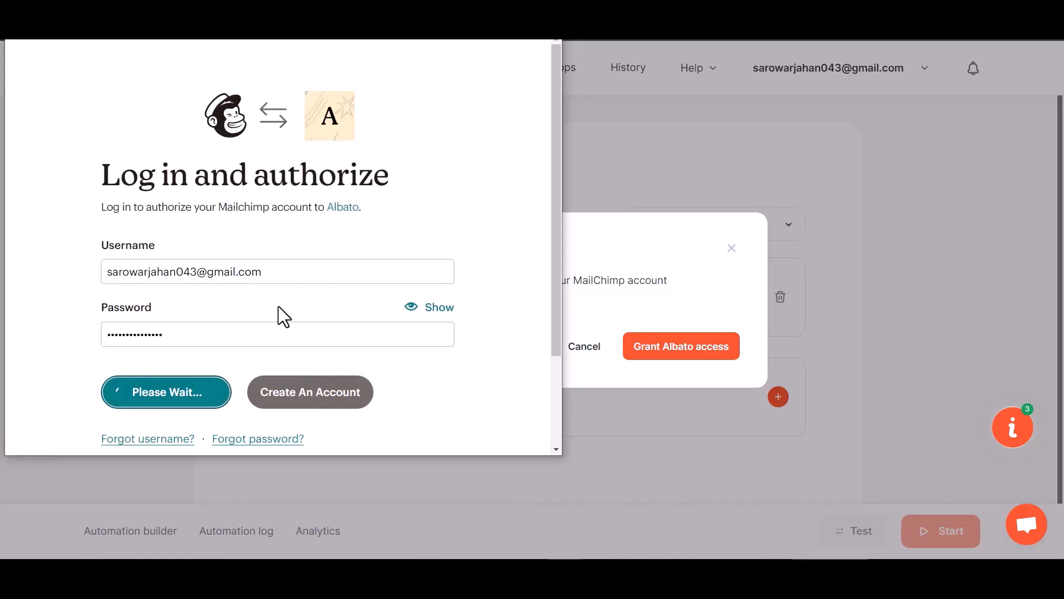
{"action": "scroll", "coordinate": [201, 388], "scroll_direction": "down", "scroll_amount": 3}
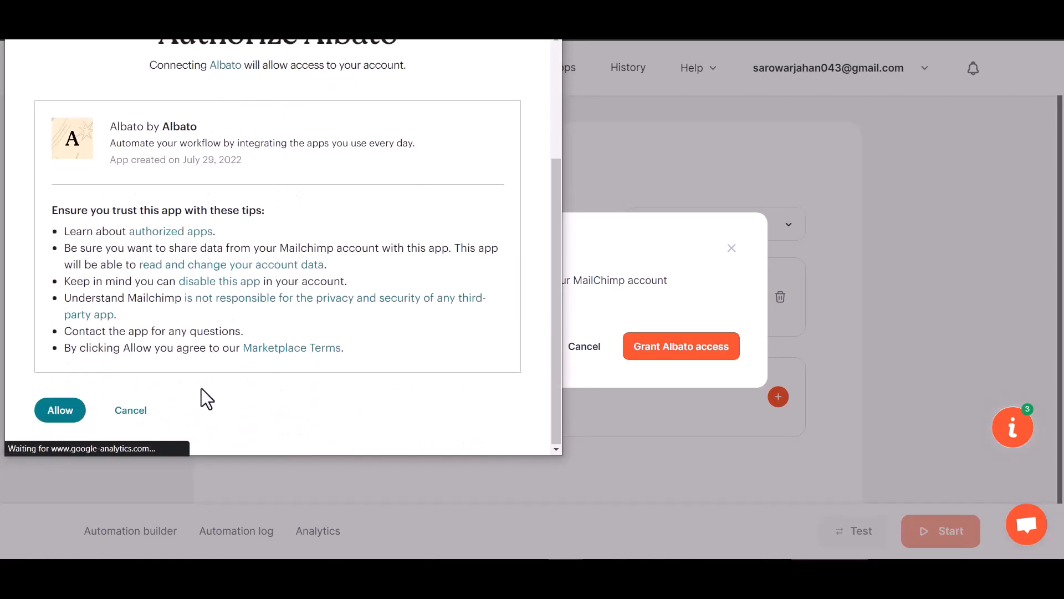
{"action": "left_click", "coordinate": [71, 408]}
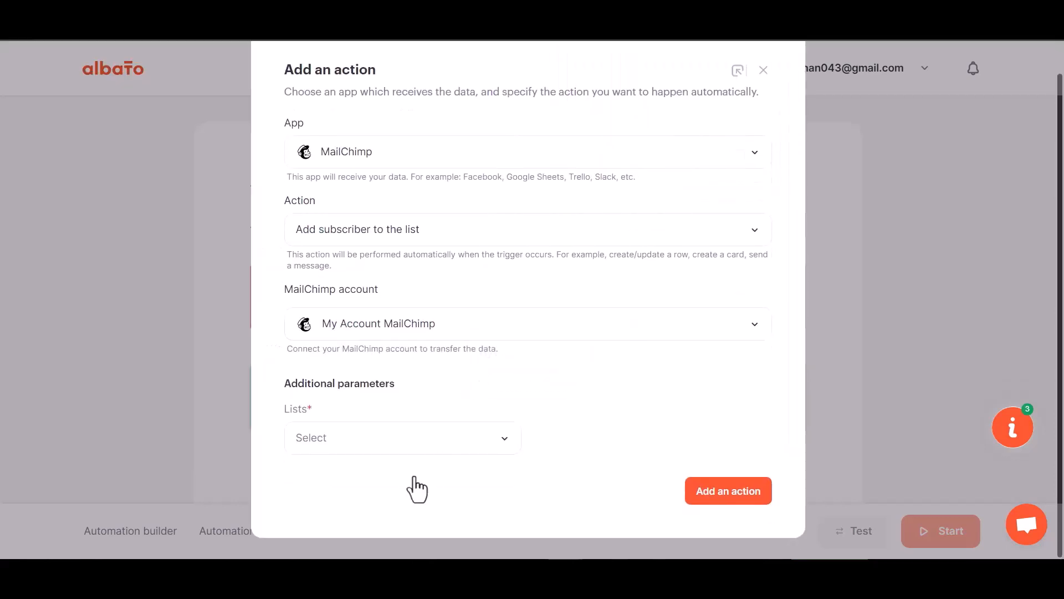
{"action": "left_click", "coordinate": [407, 448]}
Step: Add a MailChimp step for the servuner list, mapping Email to webhook field 23 with new subscribers set to Subscribed
{"action": "left_click", "coordinate": [359, 503]}
{"action": "left_click", "coordinate": [732, 498]}
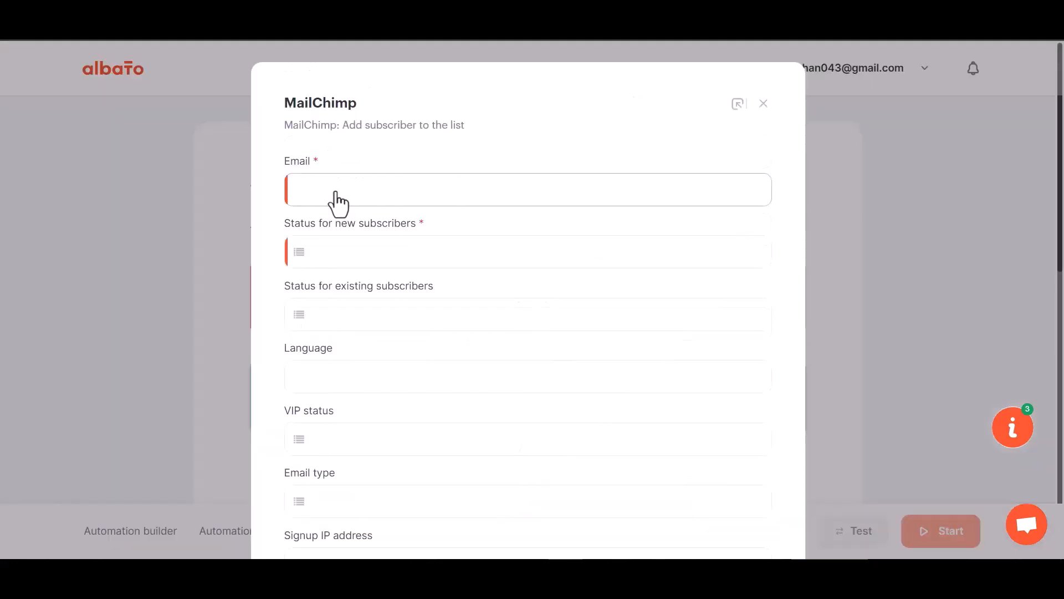
{"action": "left_click", "coordinate": [371, 194]}
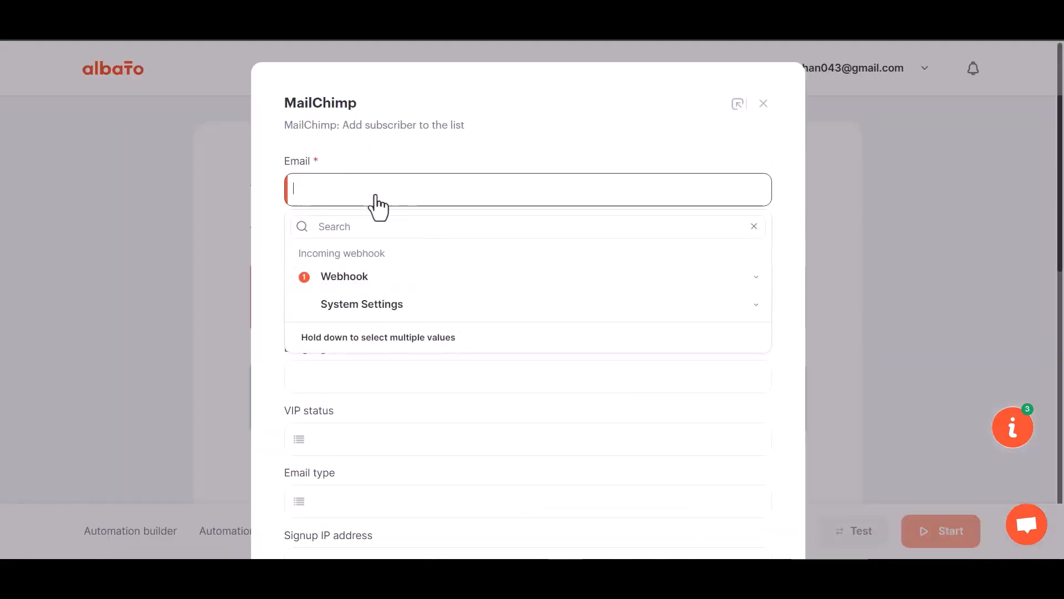
{"action": "left_click", "coordinate": [376, 282]}
{"action": "left_click", "coordinate": [350, 411]}
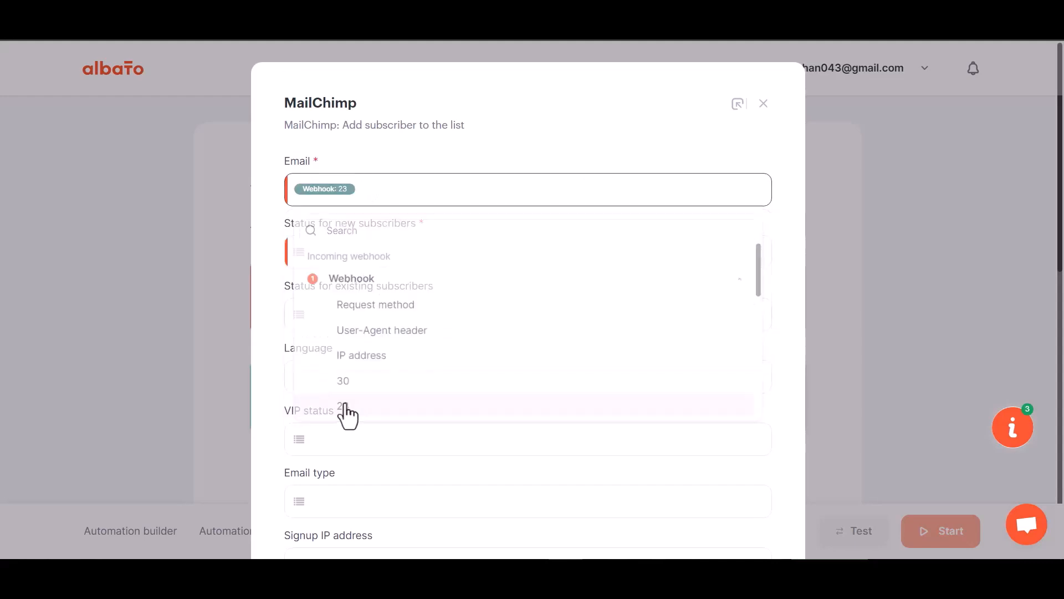
{"action": "scroll", "coordinate": [364, 349], "scroll_direction": "down", "scroll_amount": 1}
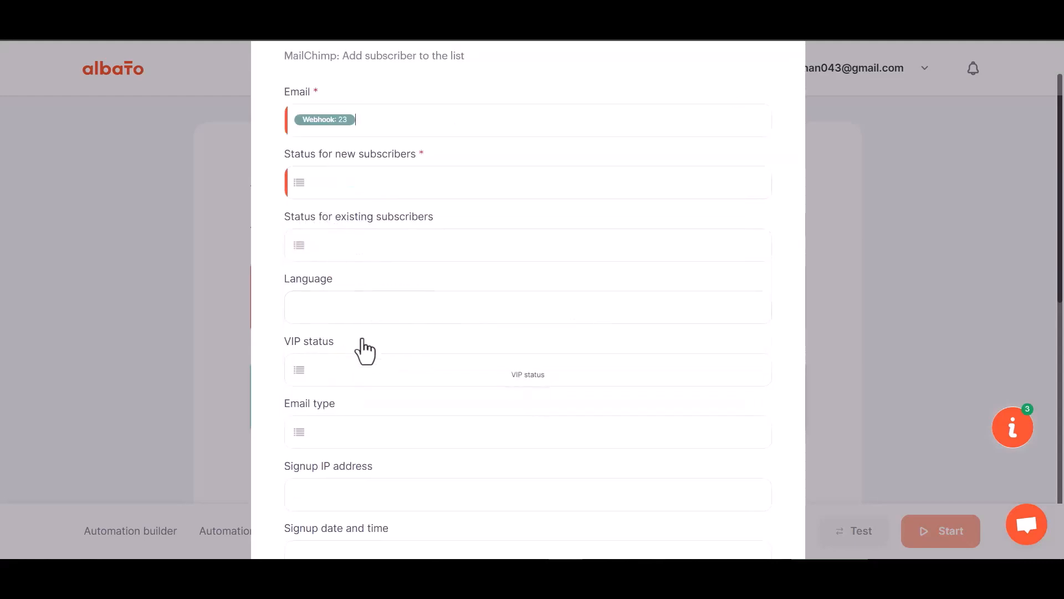
{"action": "scroll", "coordinate": [364, 349], "scroll_direction": "down", "scroll_amount": 1}
{"action": "left_click", "coordinate": [364, 113]}
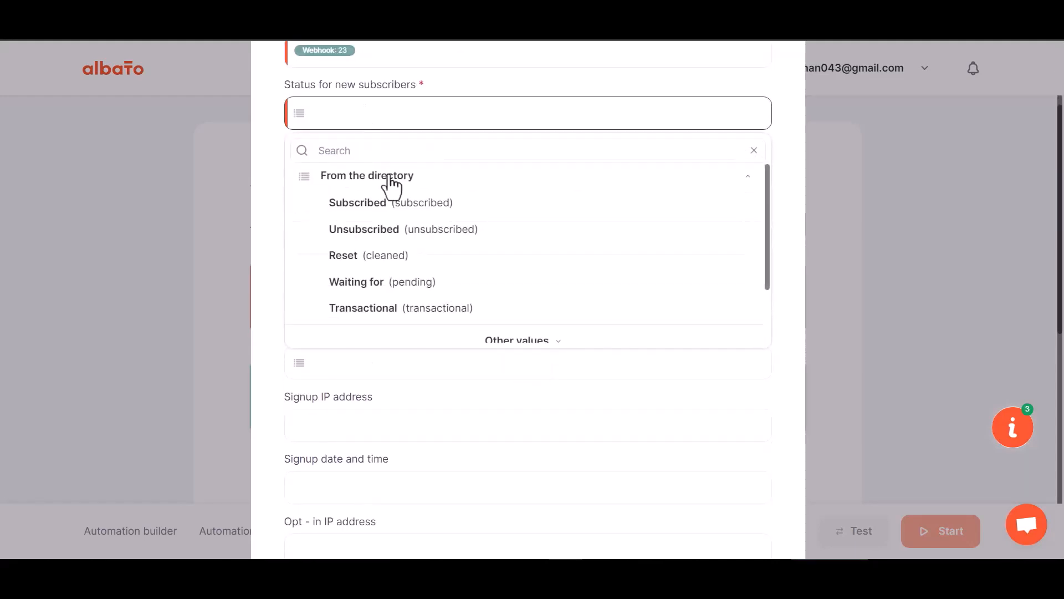
{"action": "left_click", "coordinate": [373, 209]}
Step: Map First Name to webhook field 29 and Last Name to webhook field 30
{"action": "scroll", "coordinate": [387, 247], "scroll_direction": "down", "scroll_amount": 6}
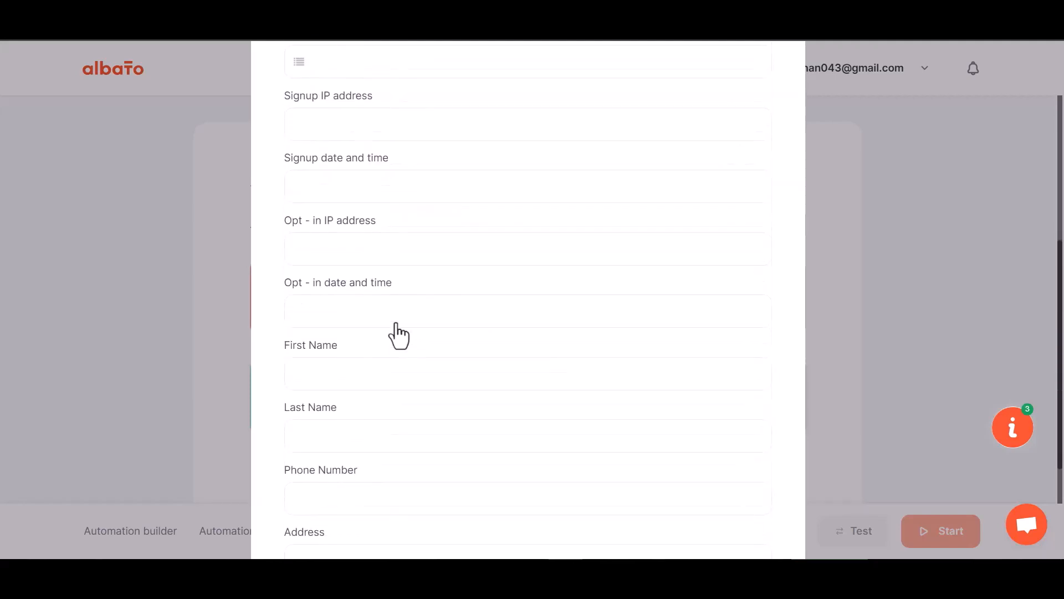
{"action": "left_click", "coordinate": [350, 259]}
{"action": "left_click", "coordinate": [357, 344]}
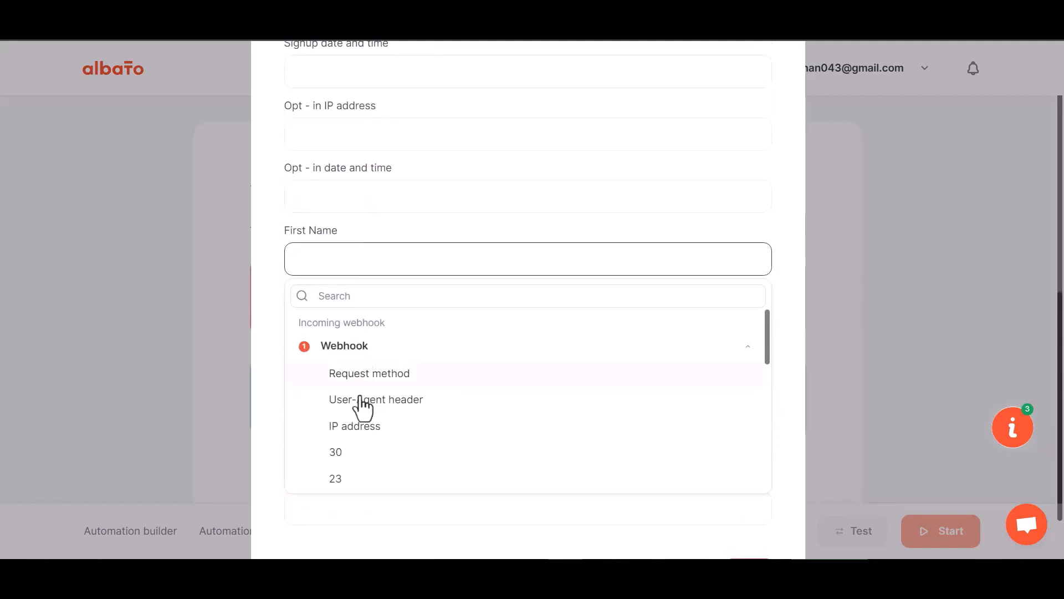
{"action": "scroll", "coordinate": [346, 488], "scroll_direction": "down", "scroll_amount": 1}
{"action": "left_click", "coordinate": [349, 464]}
{"action": "left_click", "coordinate": [349, 326]}
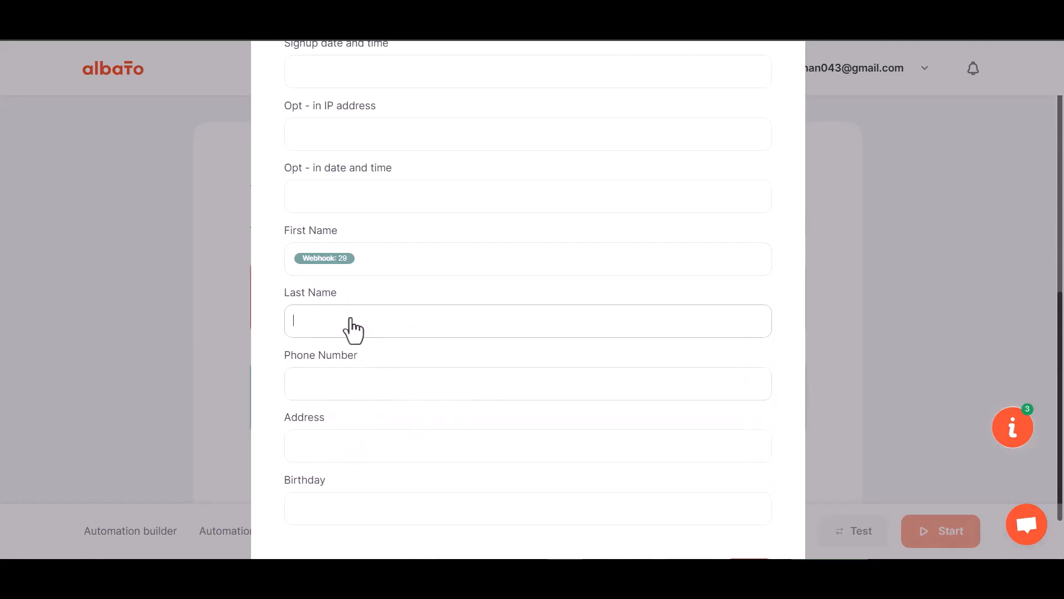
{"action": "left_click", "coordinate": [341, 410]}
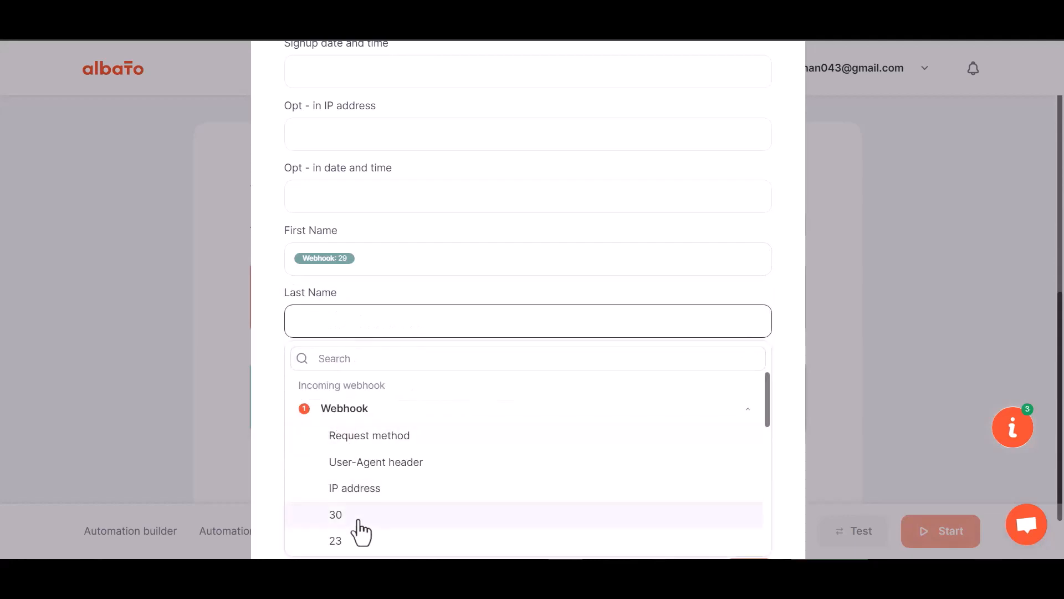
{"action": "left_click", "coordinate": [358, 515]}
Step: Map Phone Number to webhook field 31, save the MailChimp step, and start the automation
{"action": "left_click", "coordinate": [366, 321]}
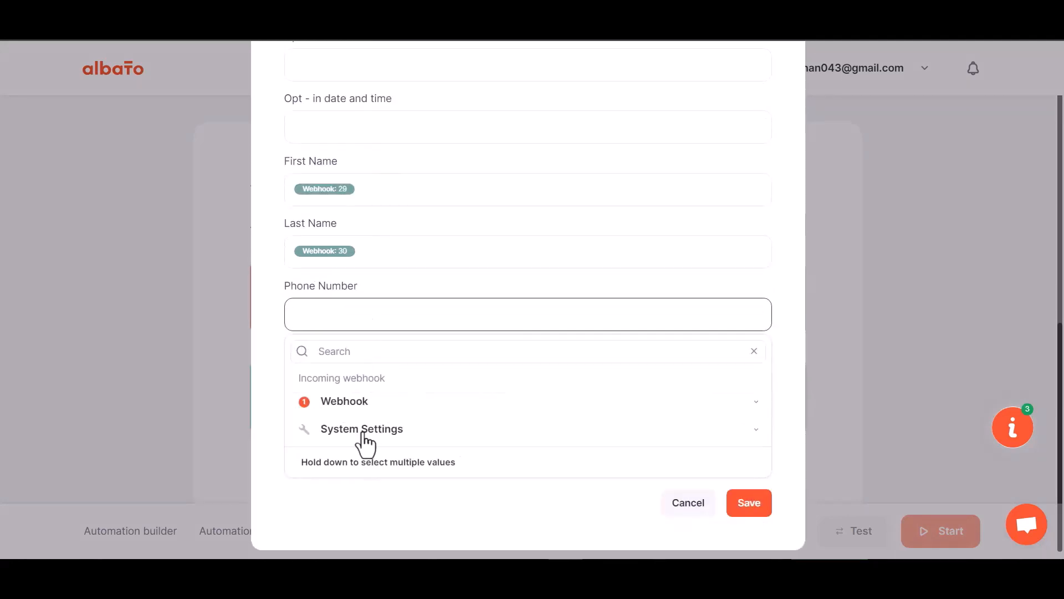
{"action": "left_click", "coordinate": [351, 403]}
{"action": "scroll", "coordinate": [361, 534], "scroll_direction": "down", "scroll_amount": 5}
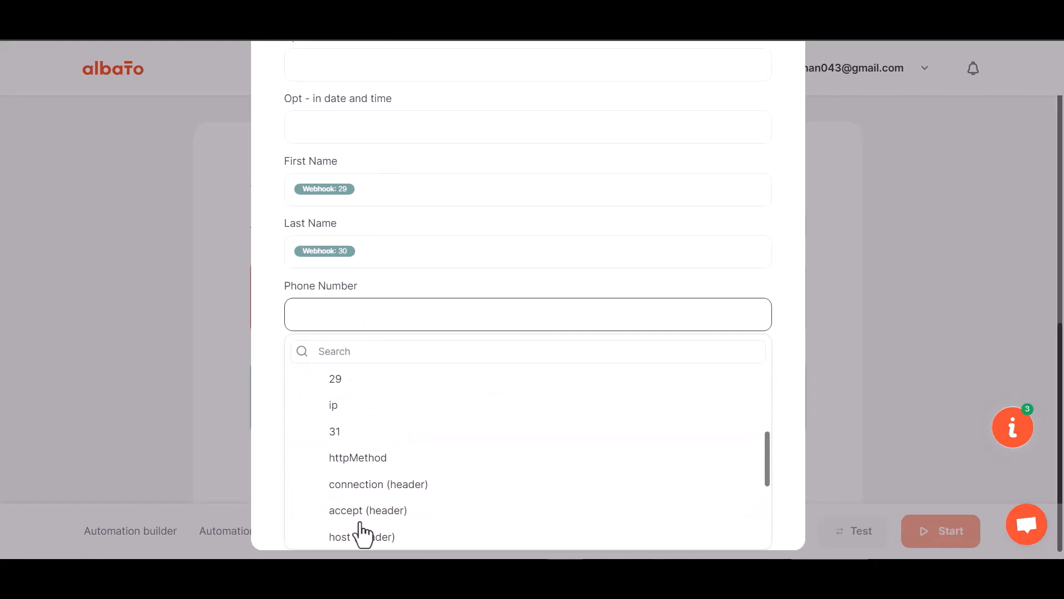
{"action": "left_click", "coordinate": [349, 433]}
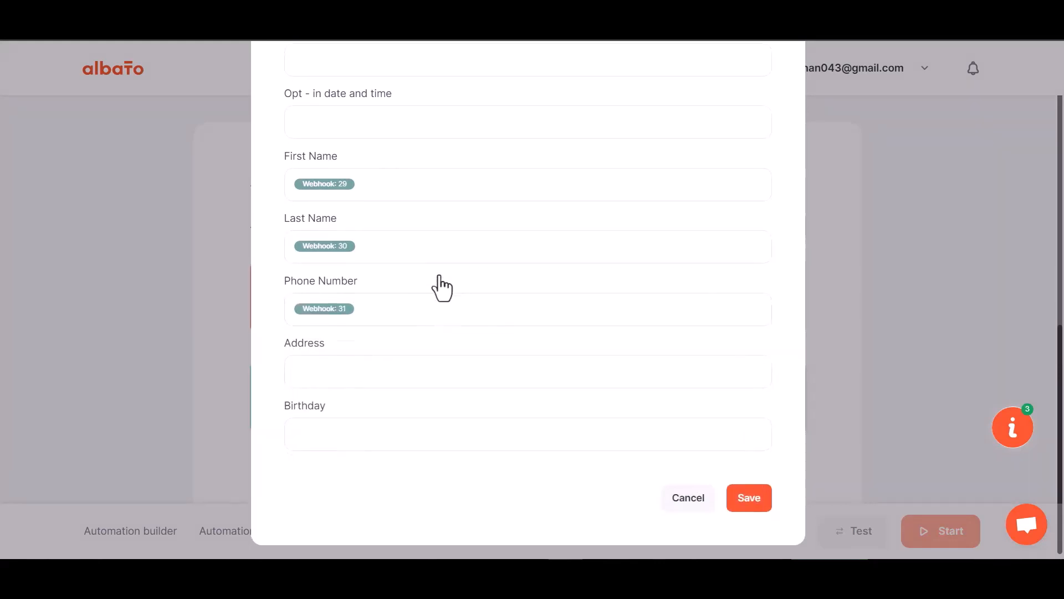
{"action": "left_click", "coordinate": [746, 493]}
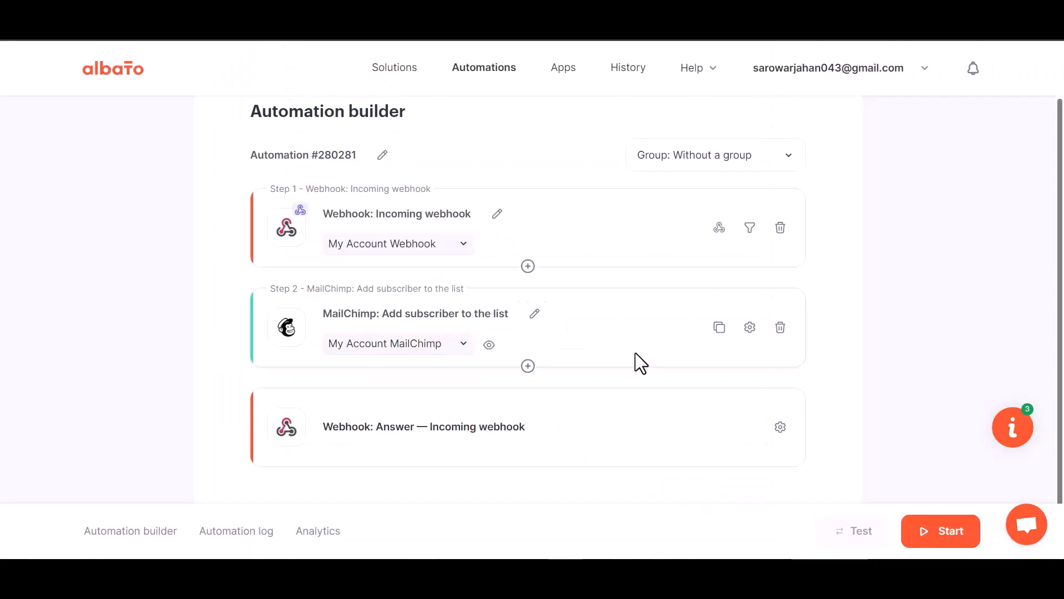
{"action": "left_click", "coordinate": [937, 533]}
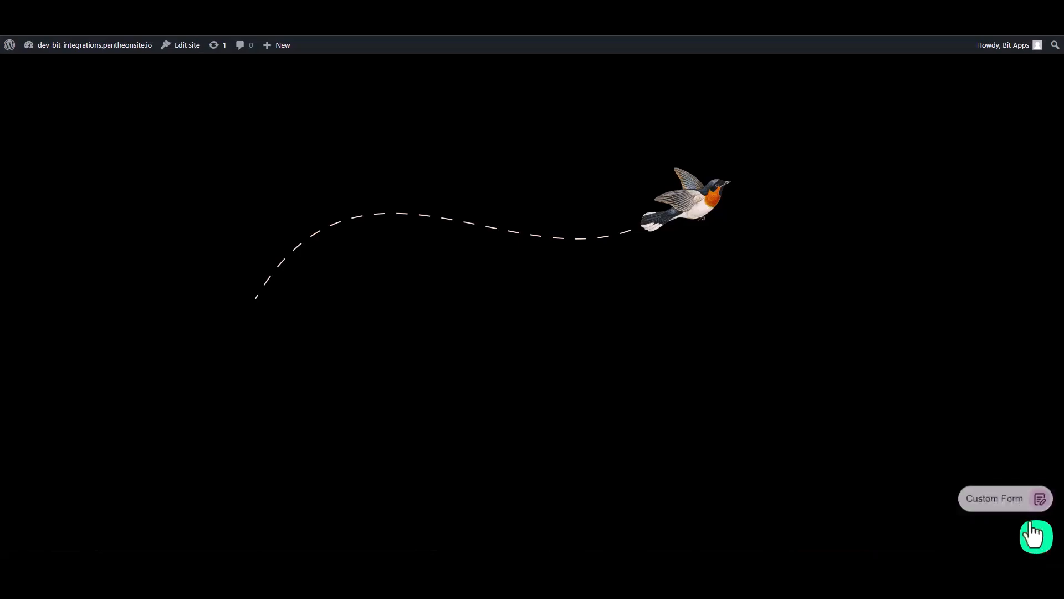
Step: Open the Custom Form widget and enter a test first name and last name
{"action": "left_click", "coordinate": [1003, 497]}
{"action": "left_click", "coordinate": [942, 379]}
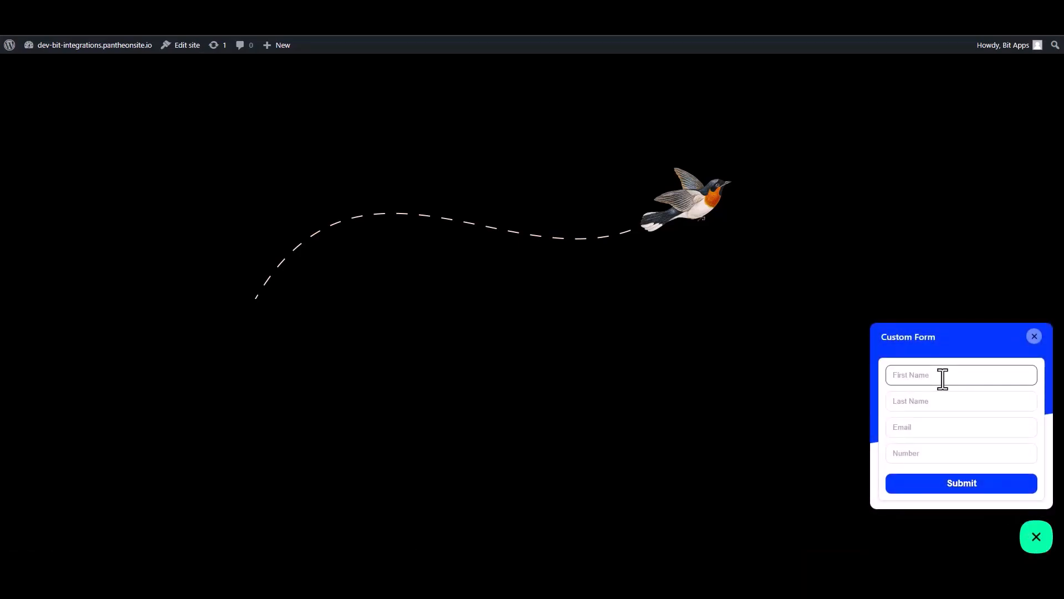
{"action": "type", "text": "Bit"}
{"action": "left_click", "coordinate": [936, 404]}
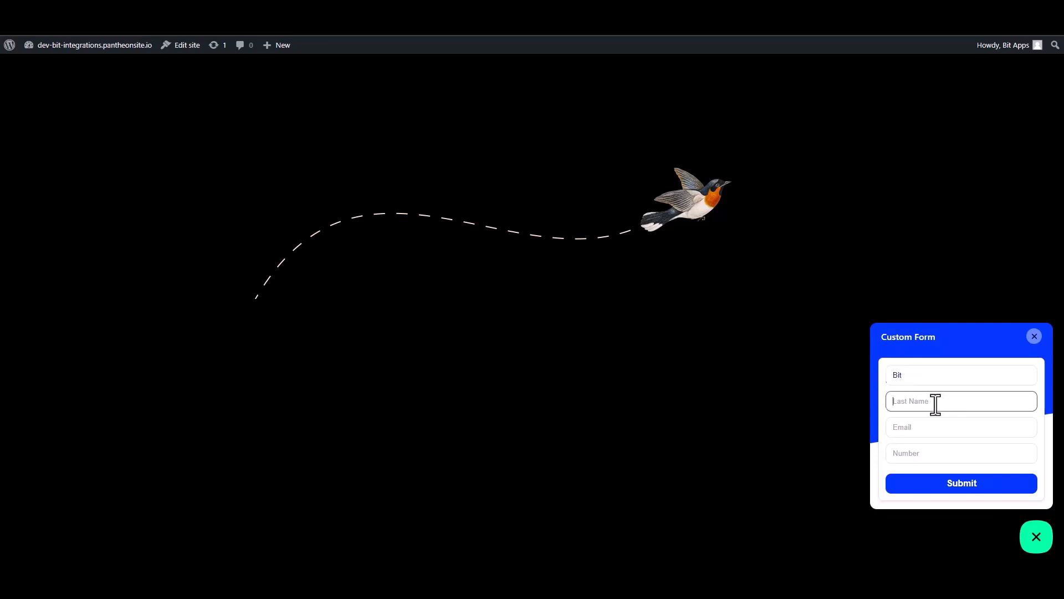
{"action": "type", "text": "In"}
{"action": "key", "text": "BackSpace"}
{"action": "key", "text": "BackSpace"}
Step: Fill in a test e-mail address and phone number, then submit the Custom Form
{"action": "left_click", "coordinate": [1009, 427]}
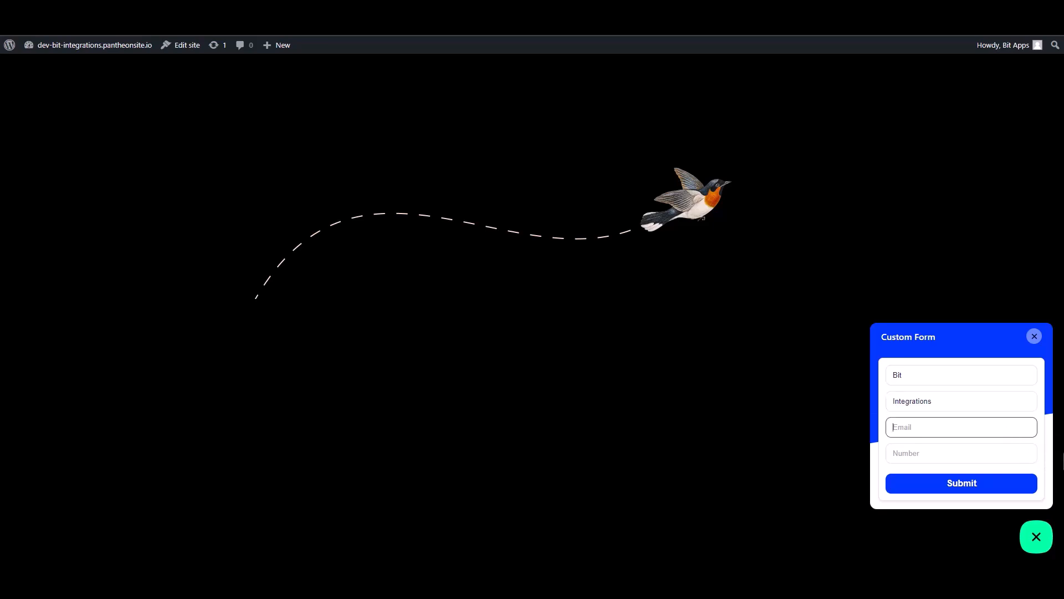
{"action": "left_click", "coordinate": [1029, 457]}
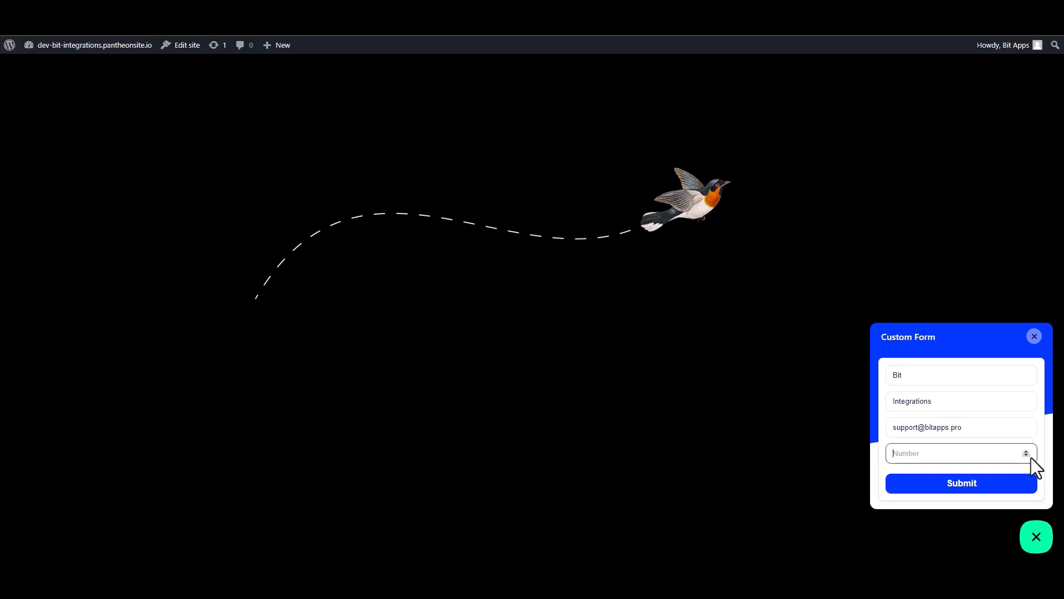
{"action": "type", "text": "444555666"}
{"action": "left_click", "coordinate": [1004, 485]}
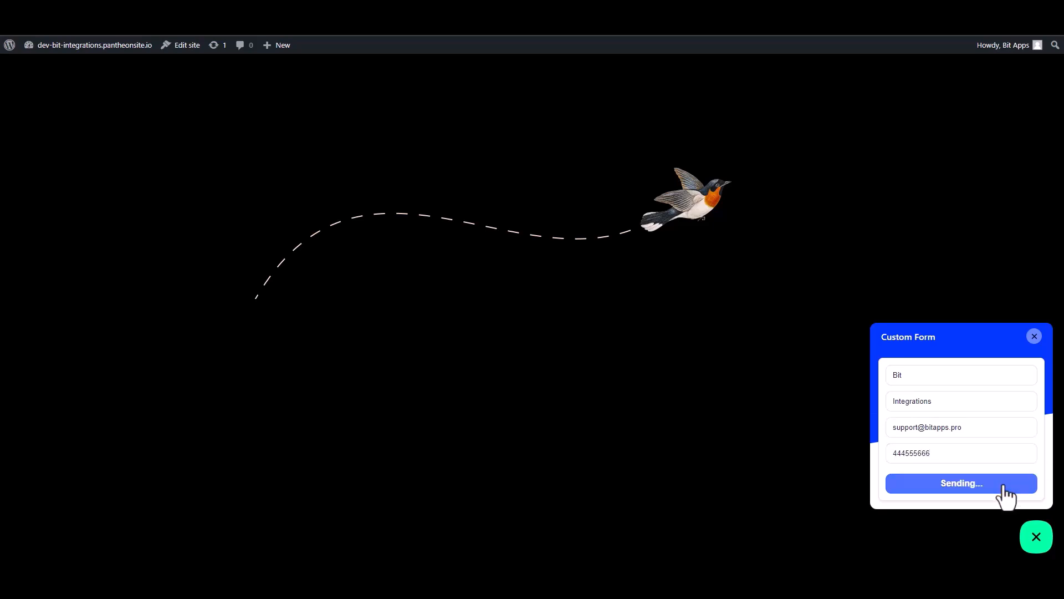